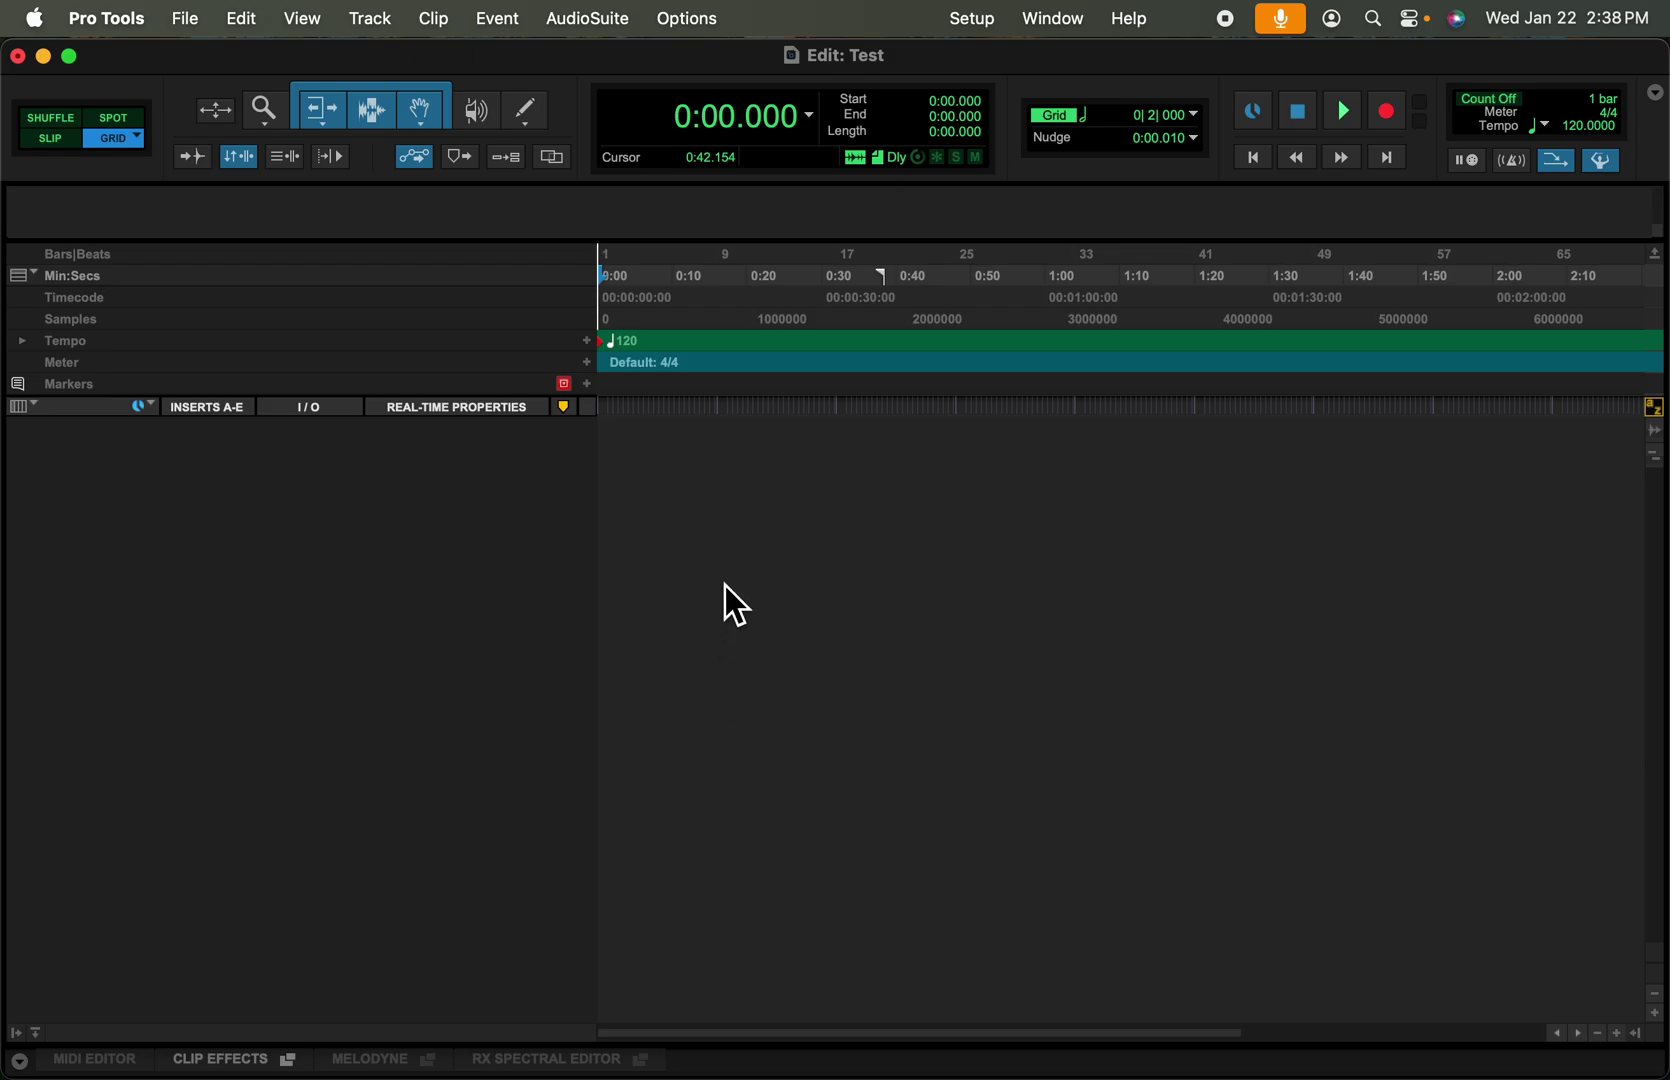
Review and confirm the MIDI input device choices in the studio configuration
{"action": "left_click", "coordinate": [972, 19]}
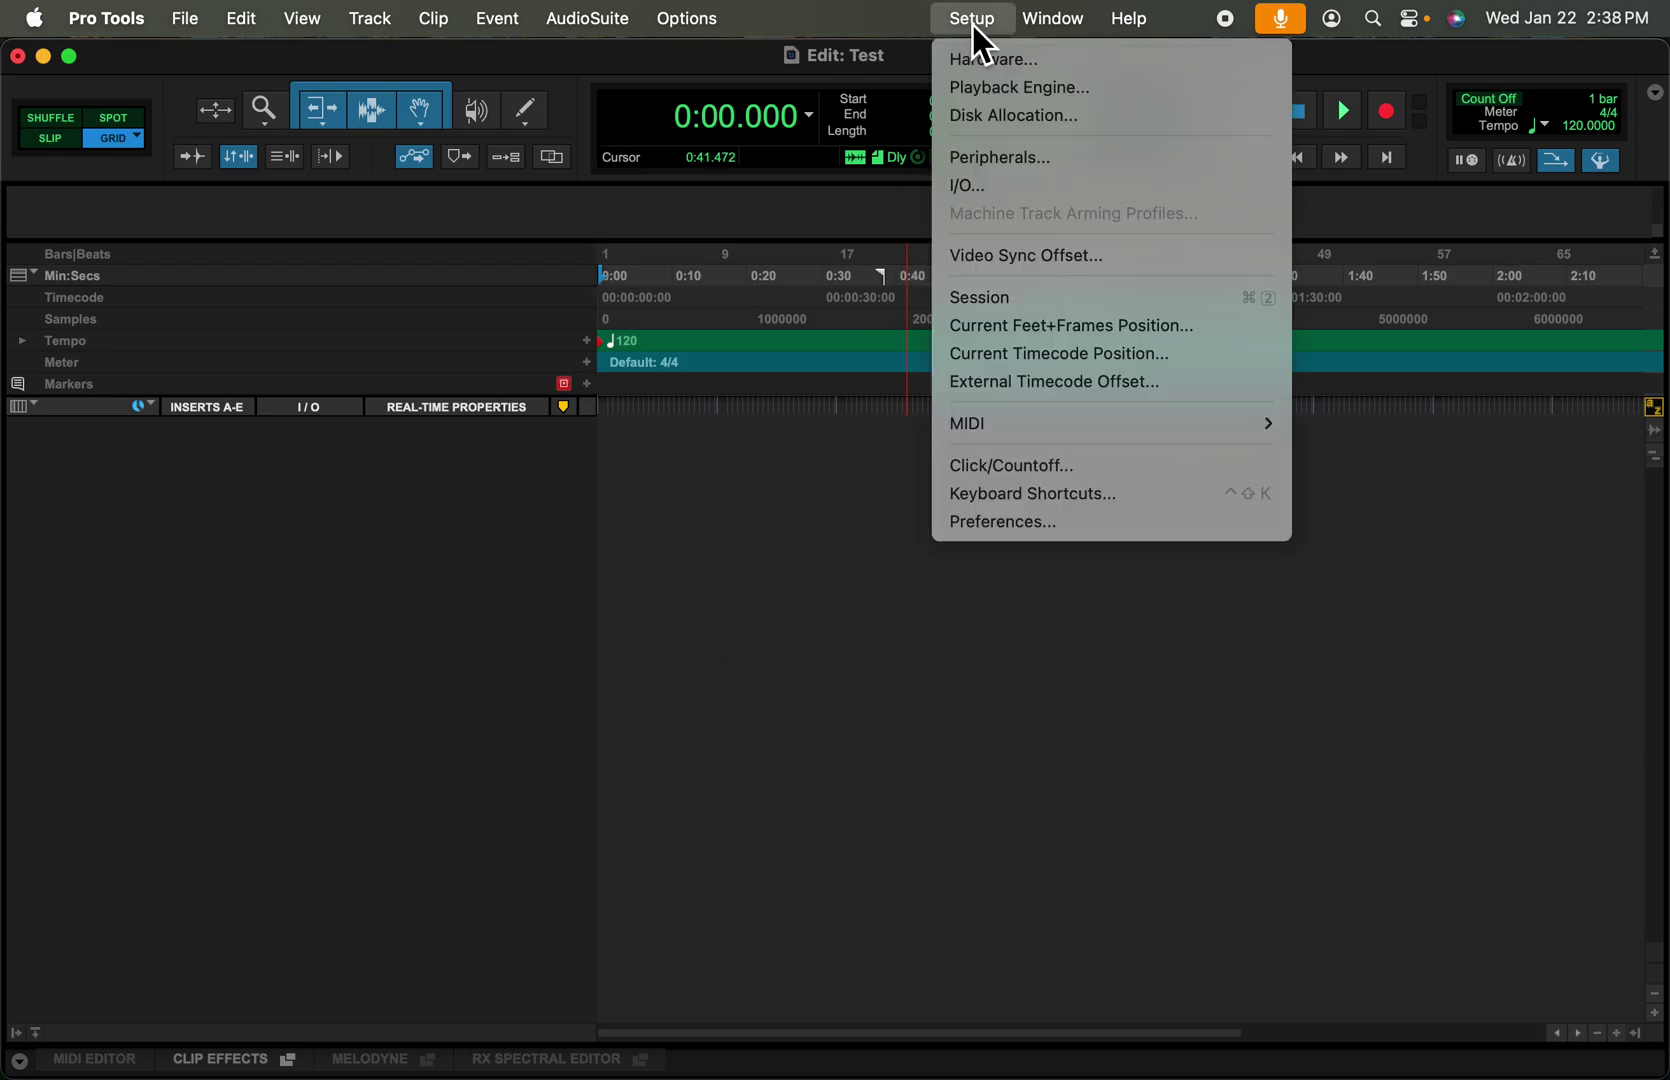
{"action": "mouse_move", "coordinate": [1012, 434]}
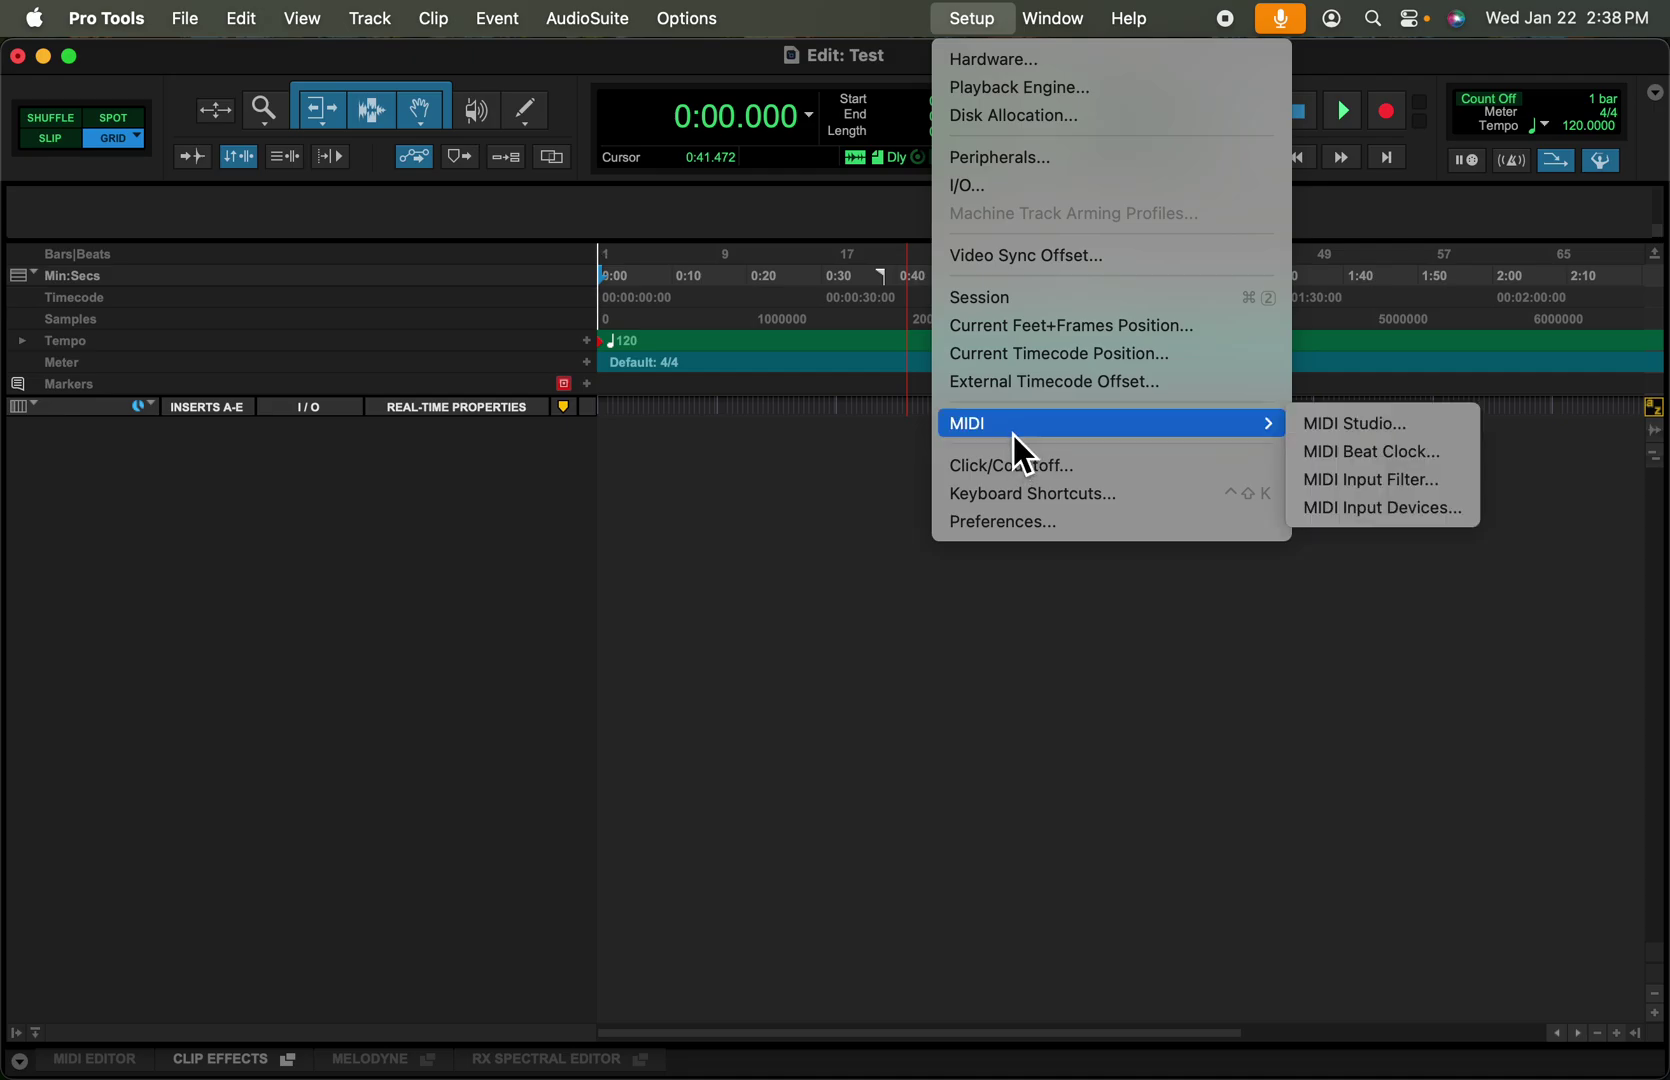
{"action": "left_click", "coordinate": [1390, 516]}
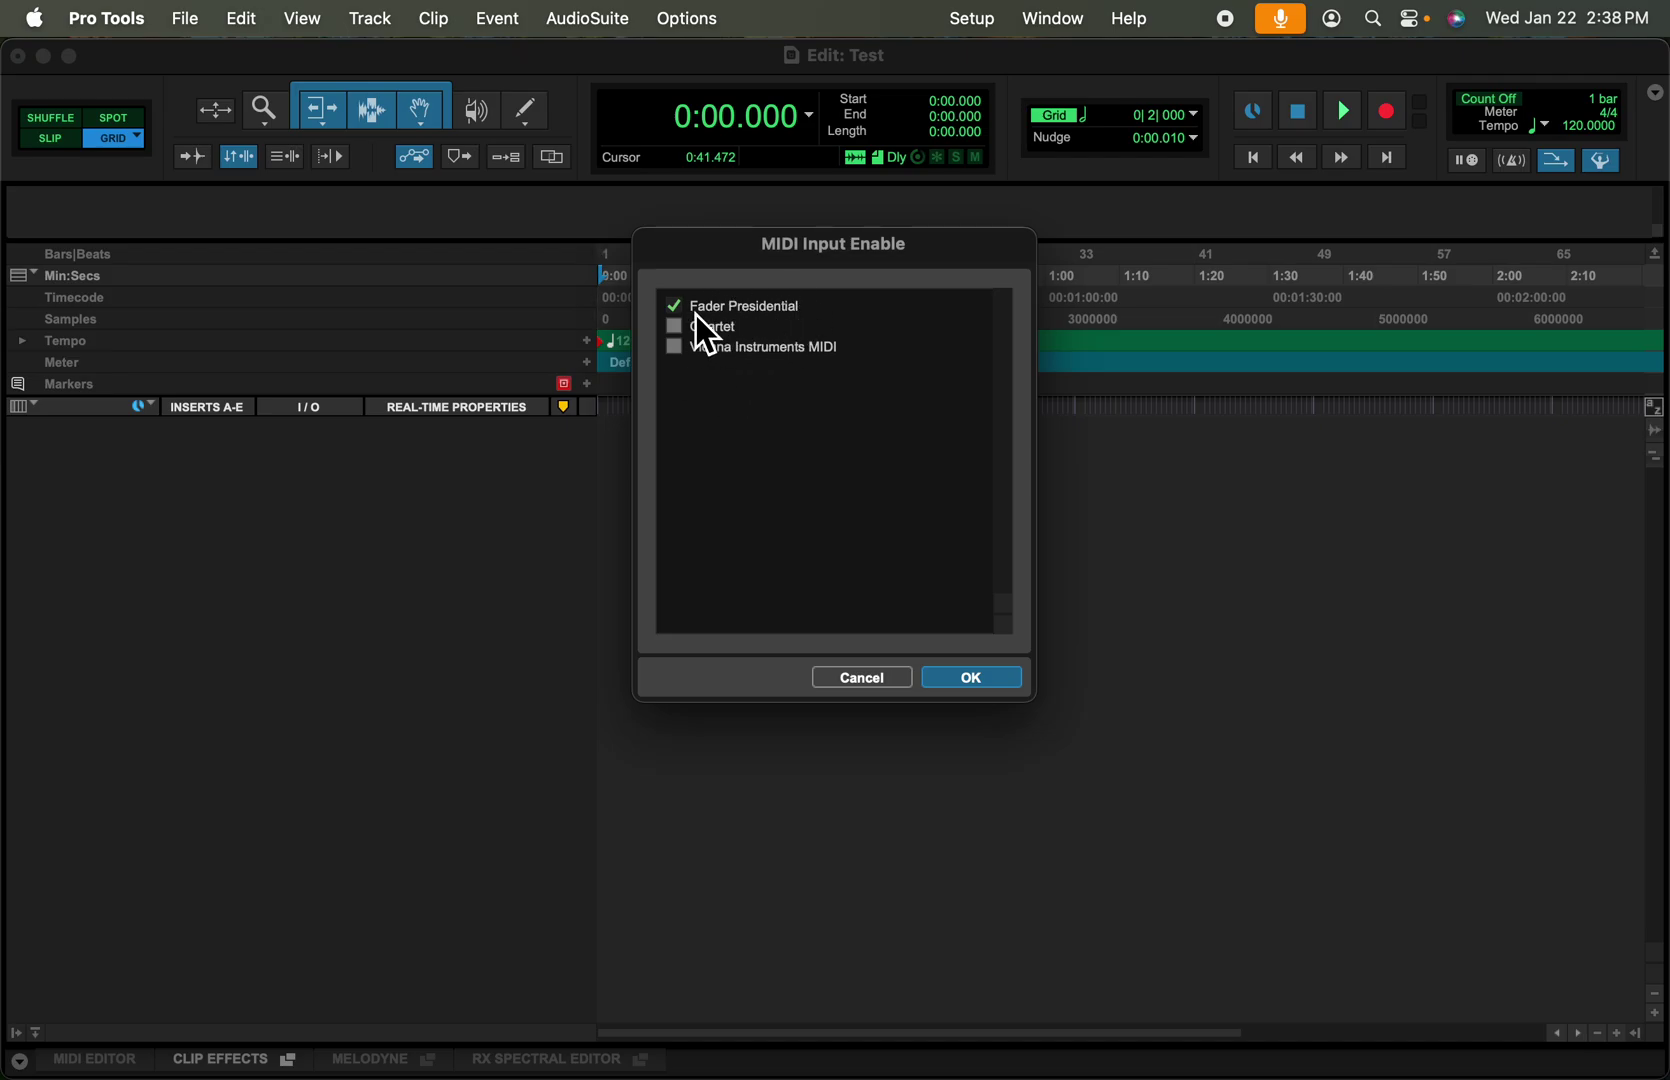
{"action": "left_click", "coordinate": [975, 680]}
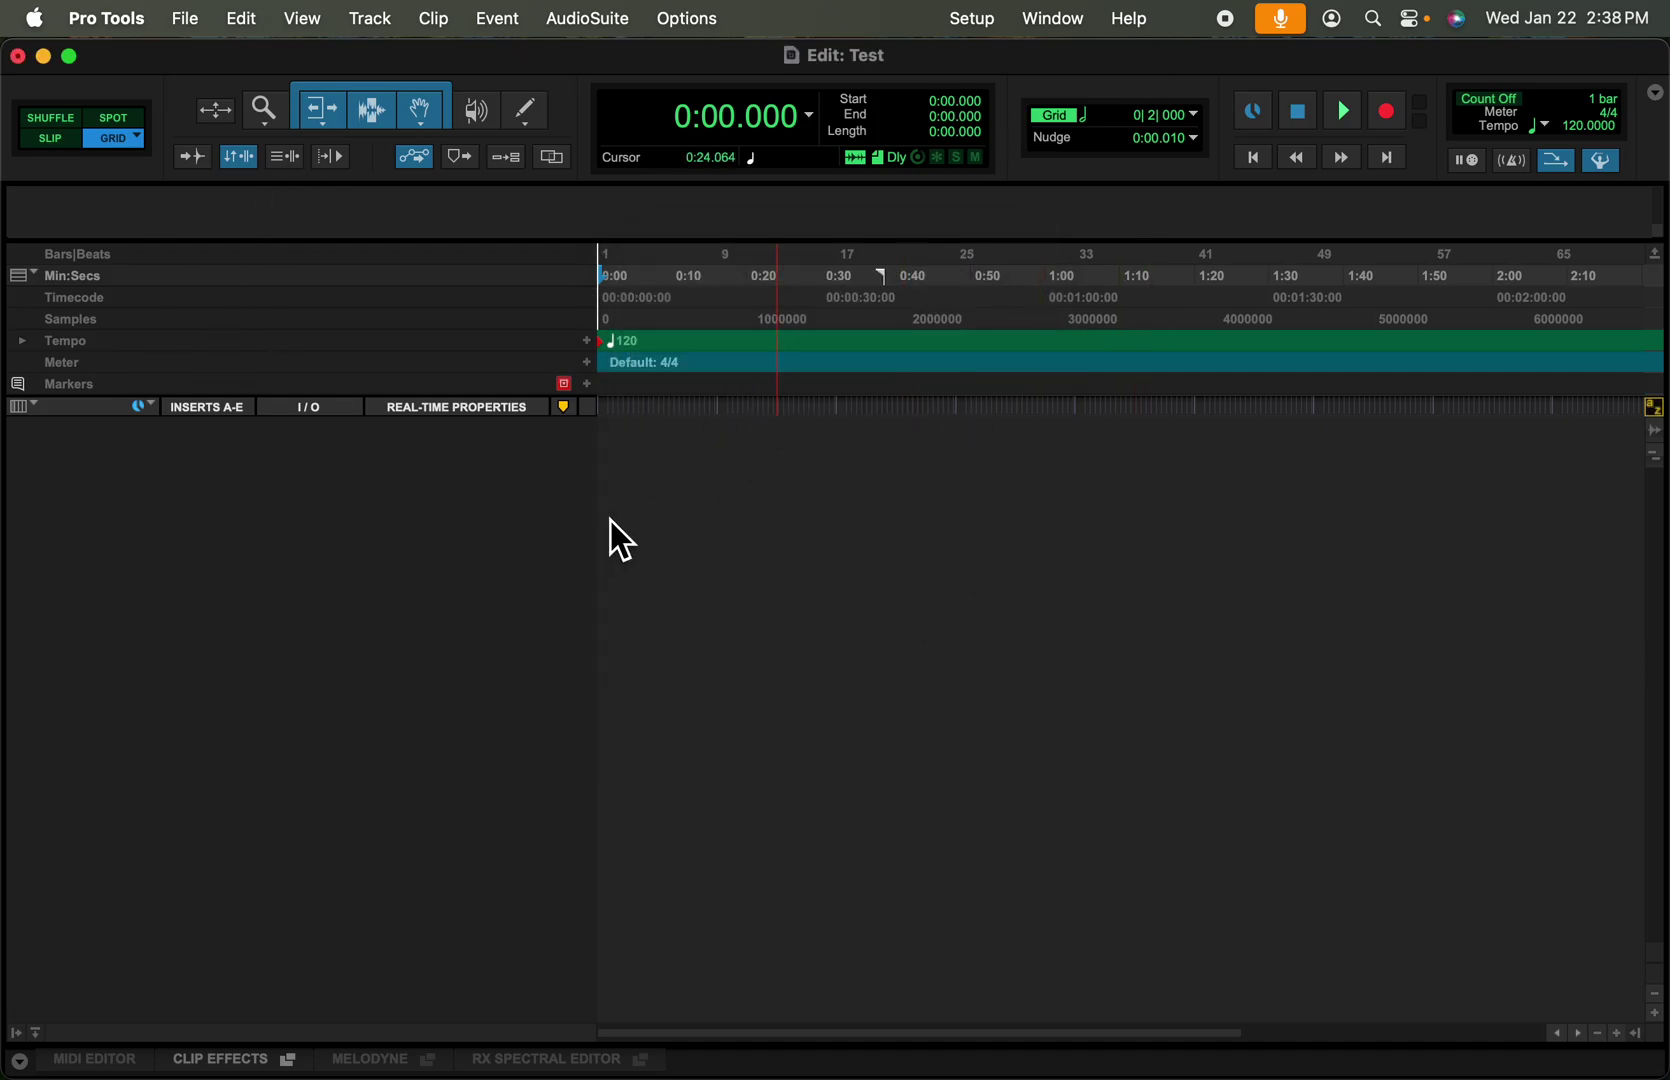
Create the MIDI track MIDI 1 and switch its lane to volume automation
{"action": "left_click", "coordinate": [382, 20]}
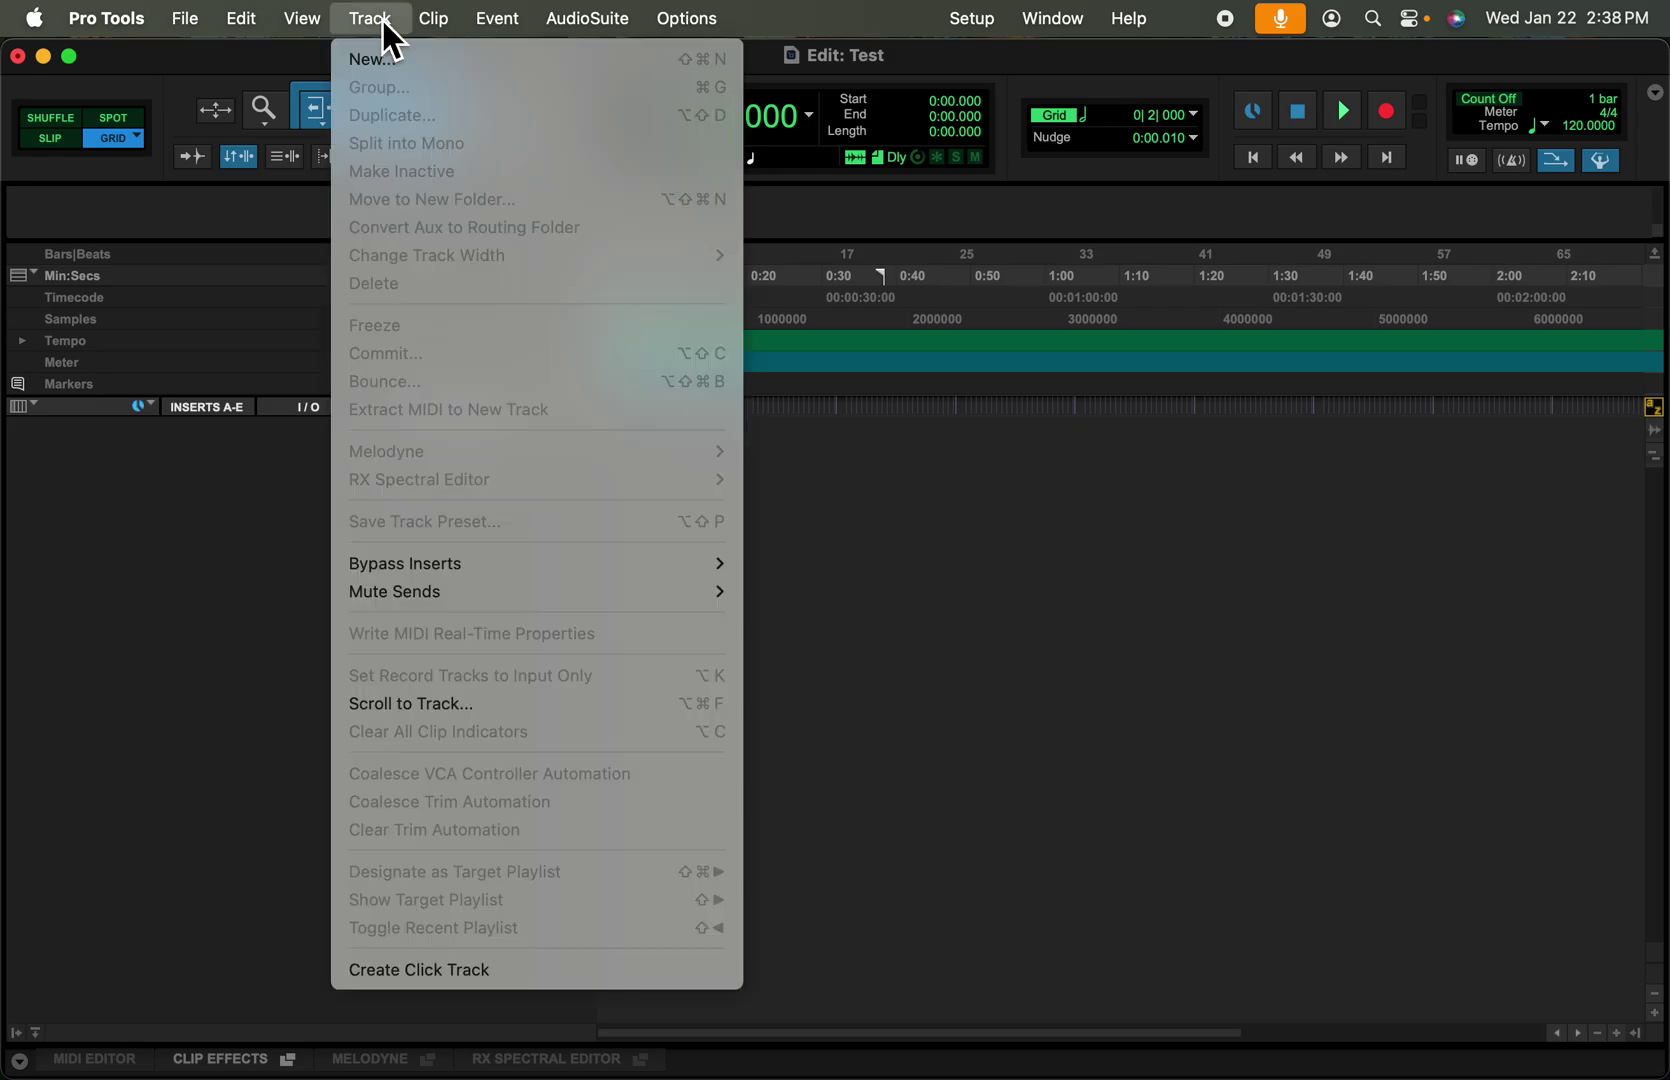
{"action": "left_click", "coordinate": [386, 60]}
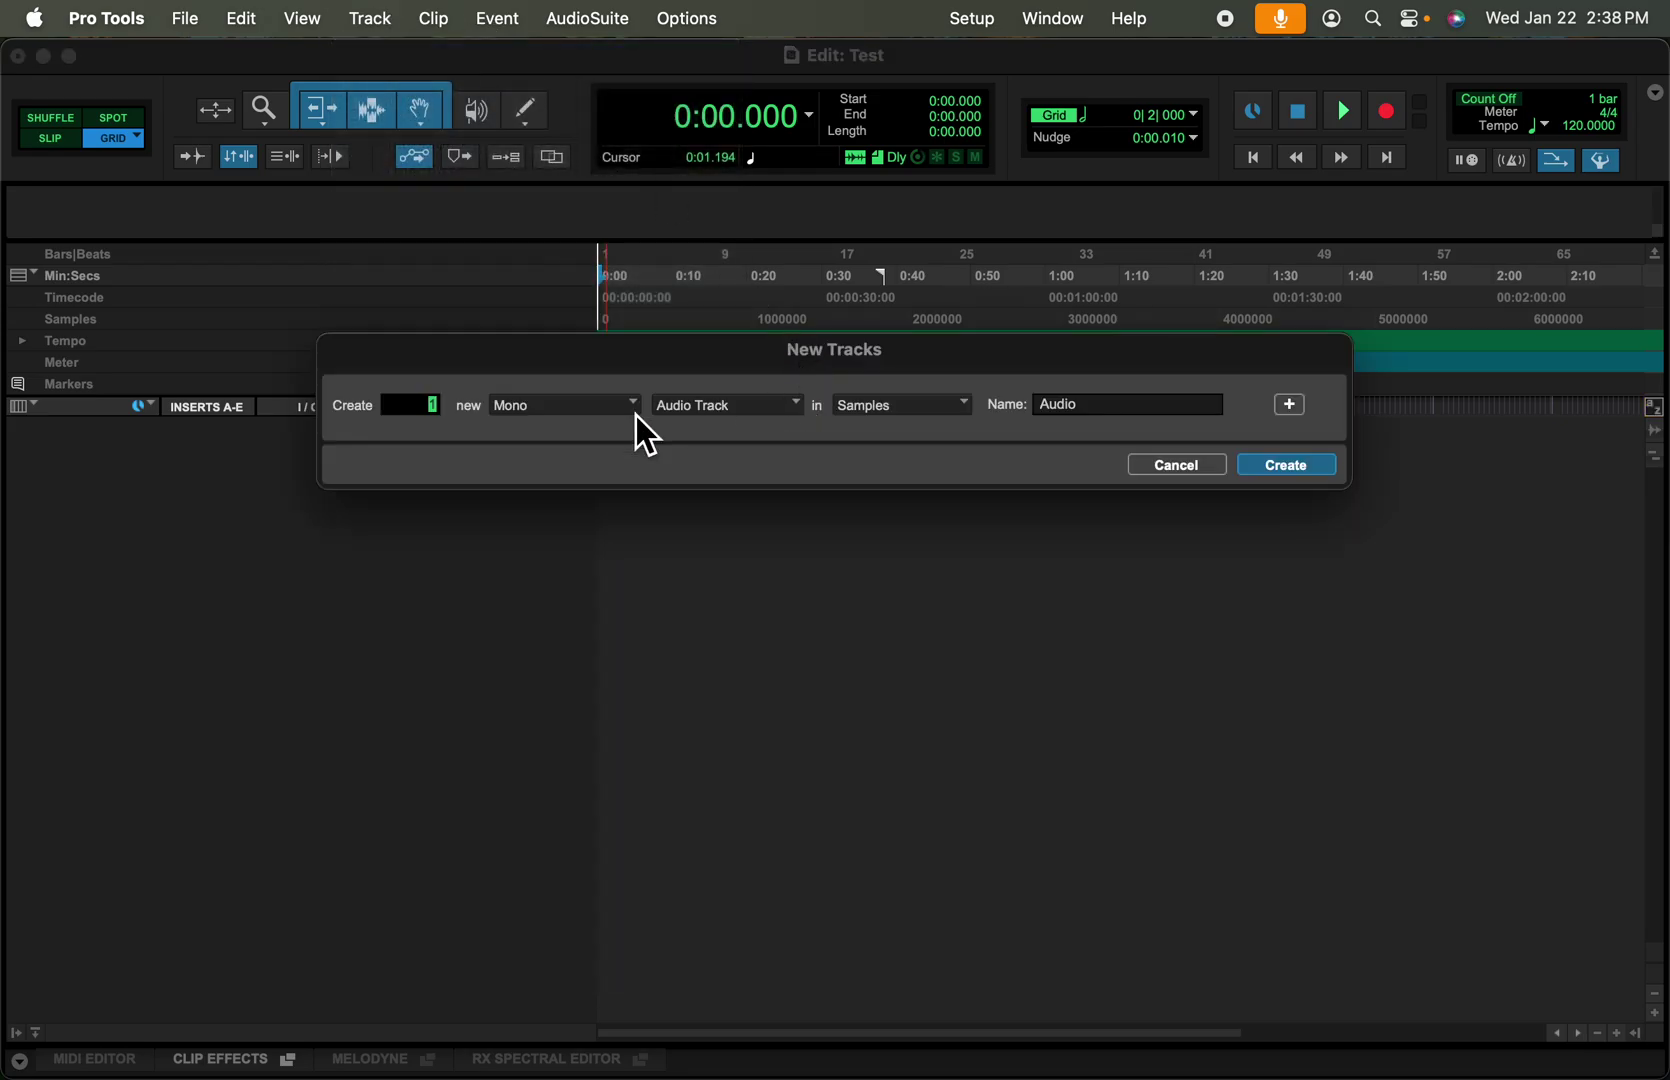
{"action": "left_click", "coordinate": [729, 408]}
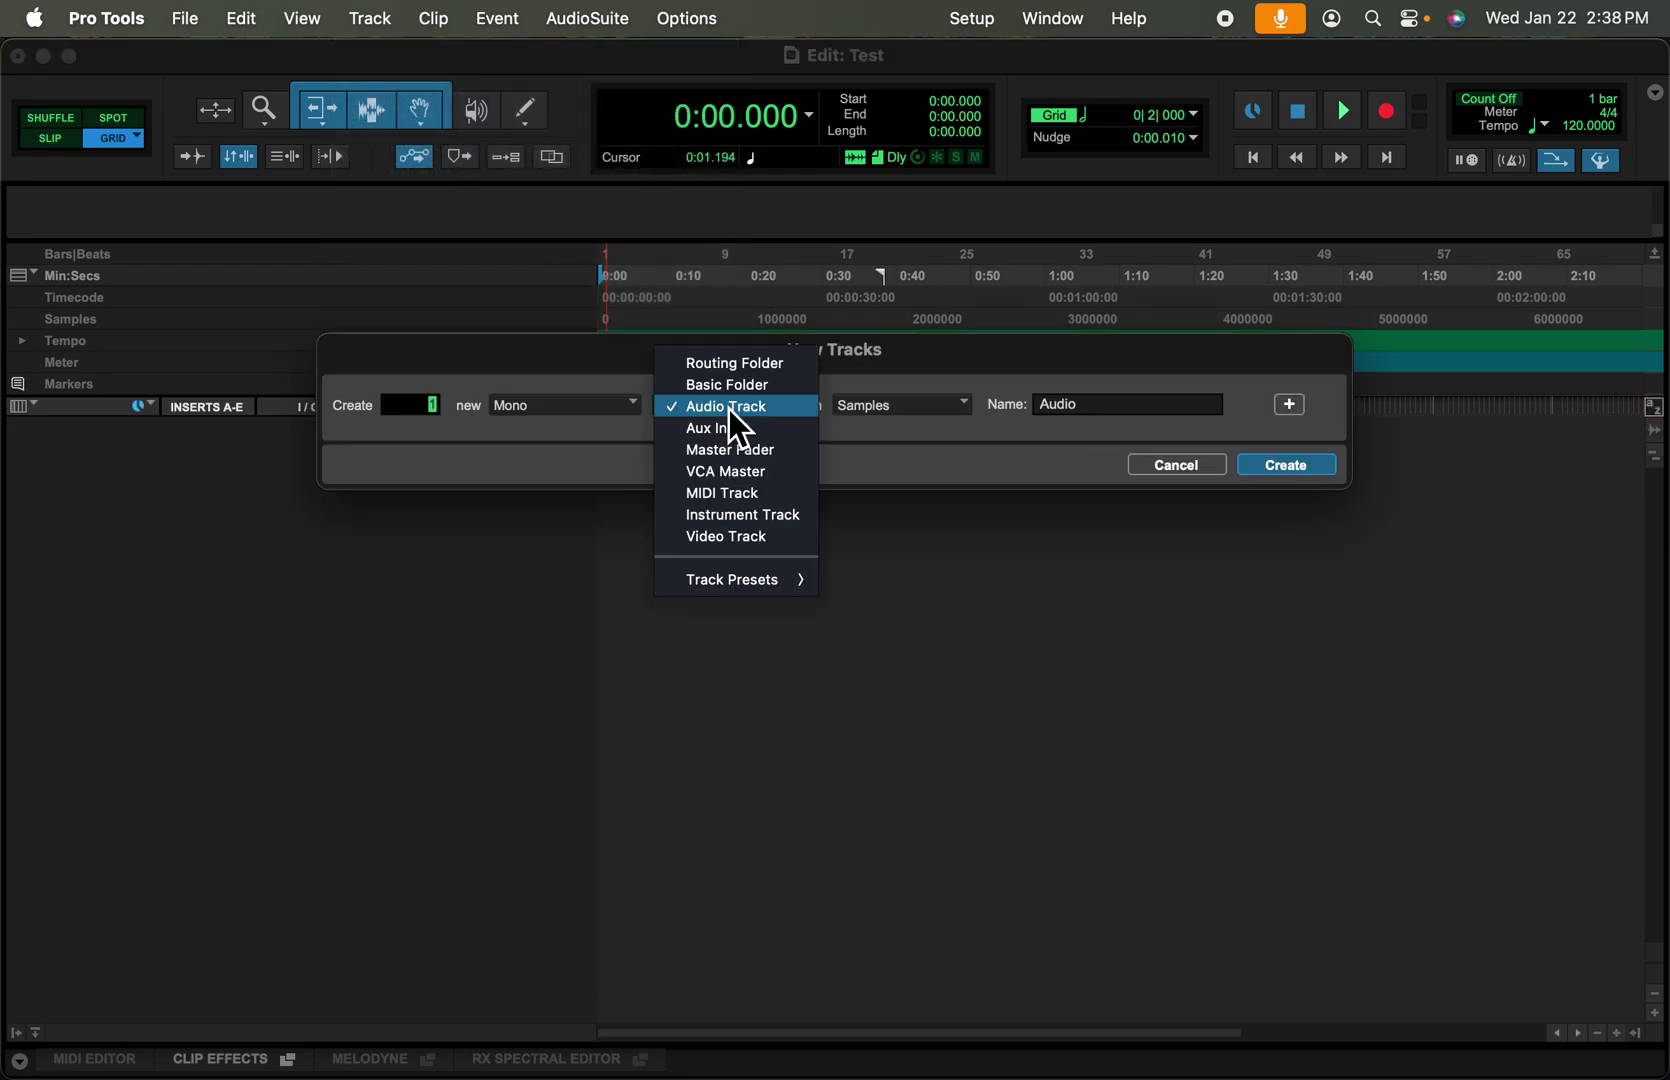
{"action": "left_click", "coordinate": [749, 492]}
{"action": "left_click", "coordinate": [1262, 468]}
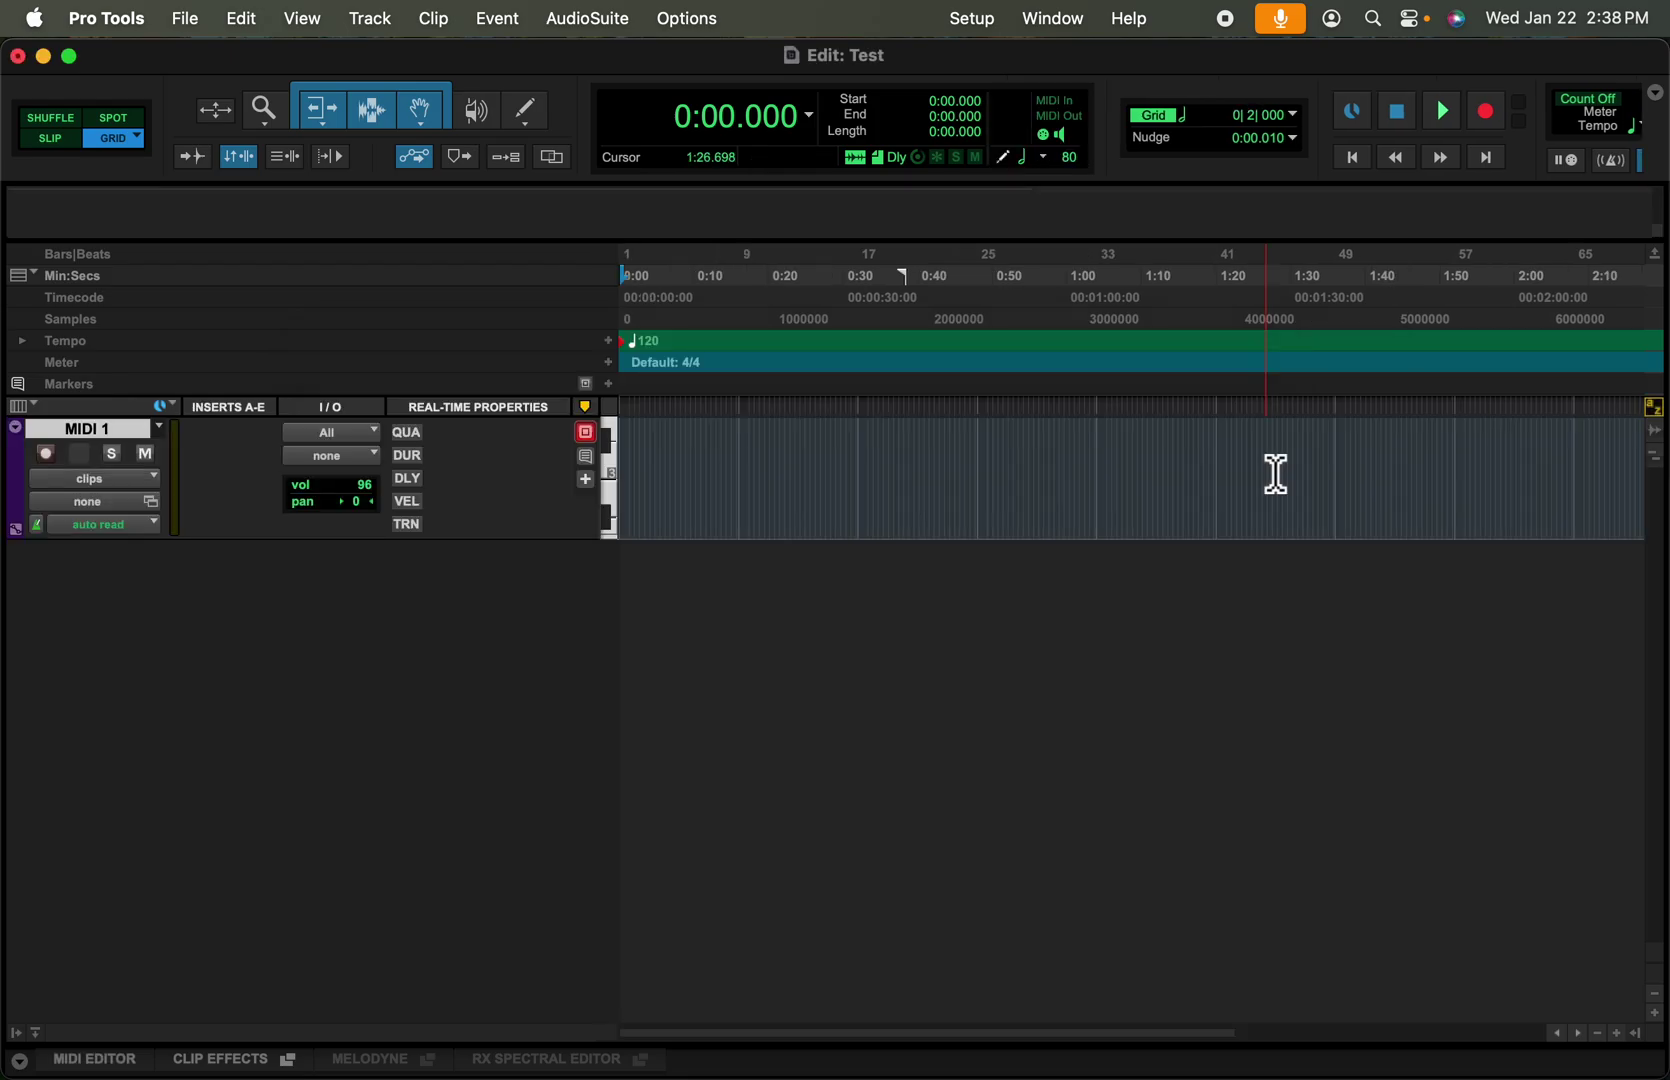
{"action": "left_click", "coordinate": [147, 484]}
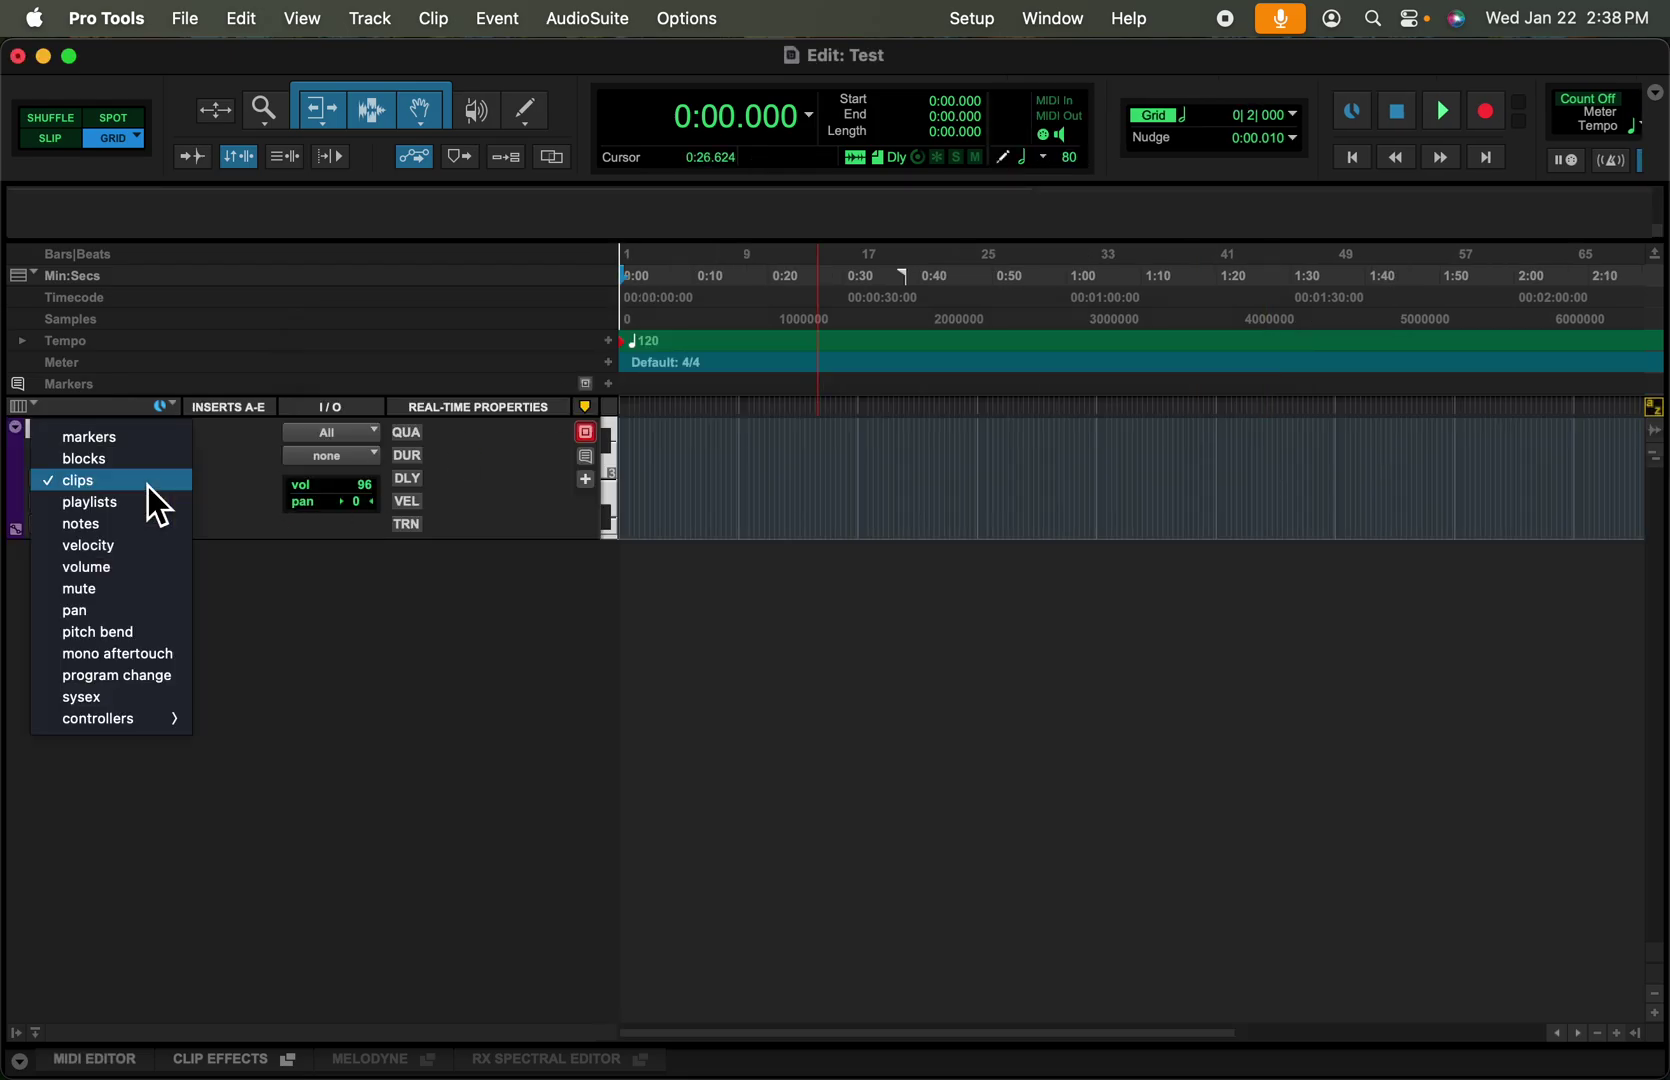
{"action": "left_click", "coordinate": [137, 570]}
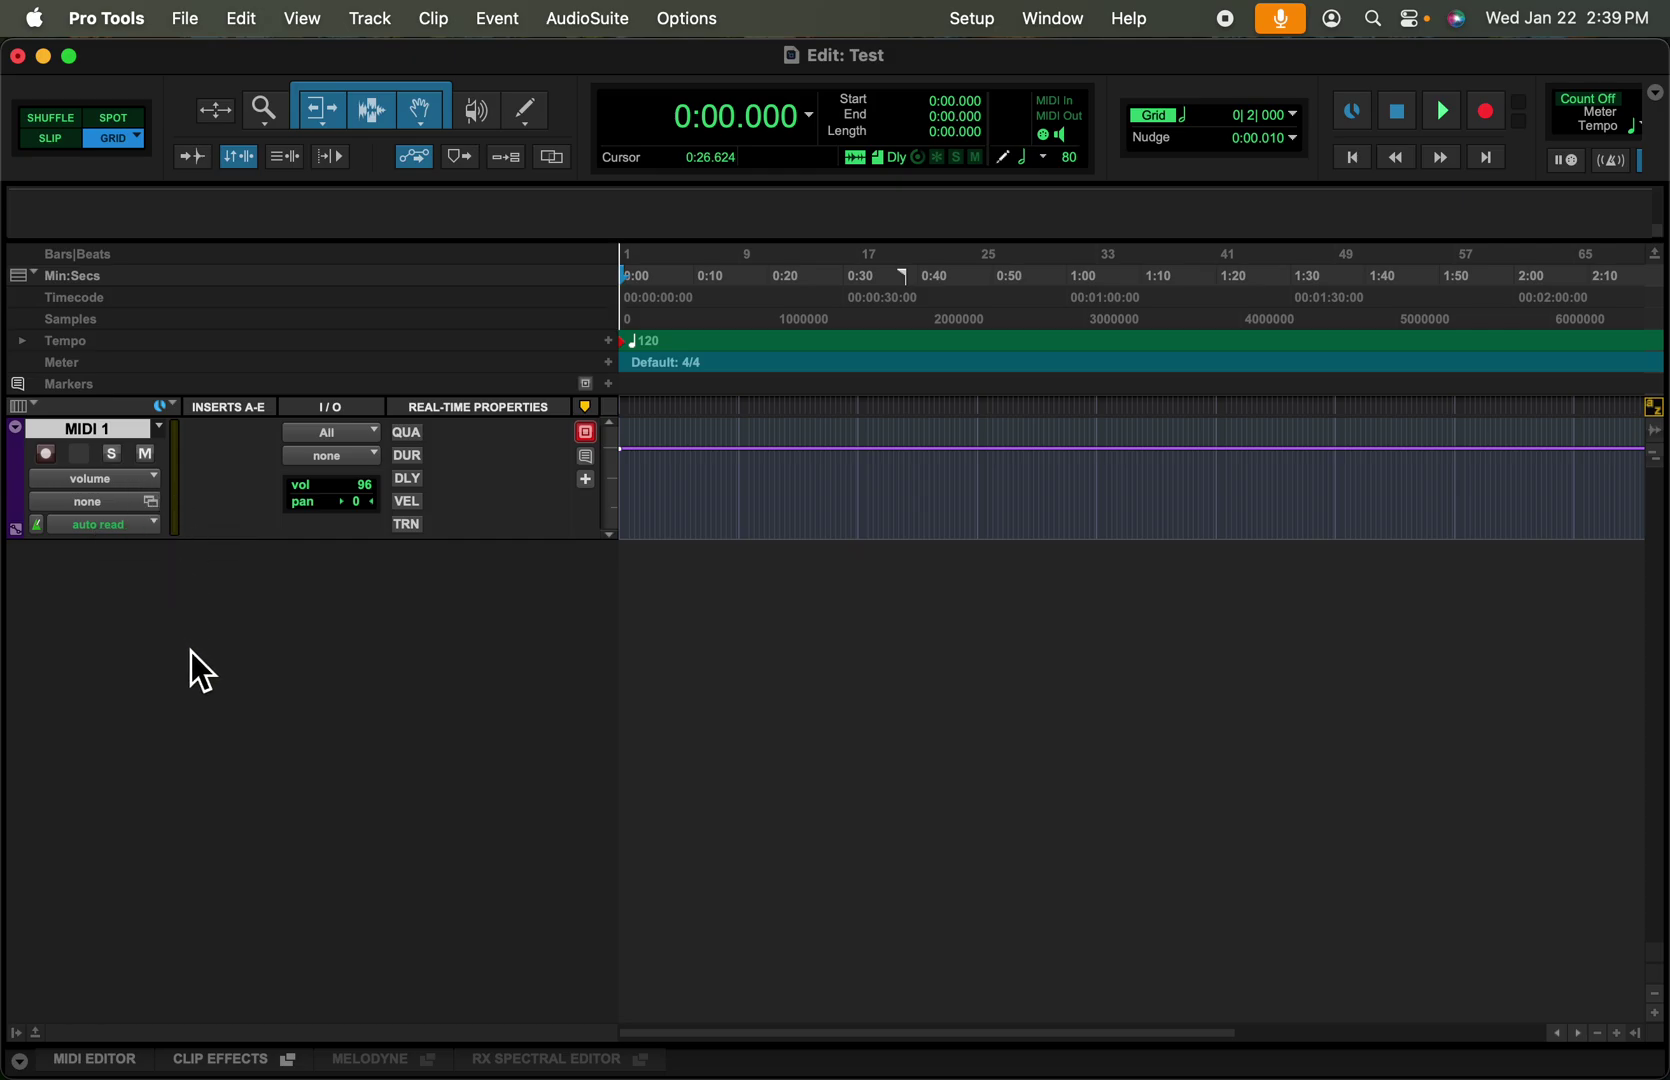
Arm MIDI 1 and the transport, then record about 12 seconds of volume fader moves
{"action": "left_click", "coordinate": [52, 460]}
{"action": "left_click", "coordinate": [1487, 115]}
{"action": "left_click", "coordinate": [1453, 119]}
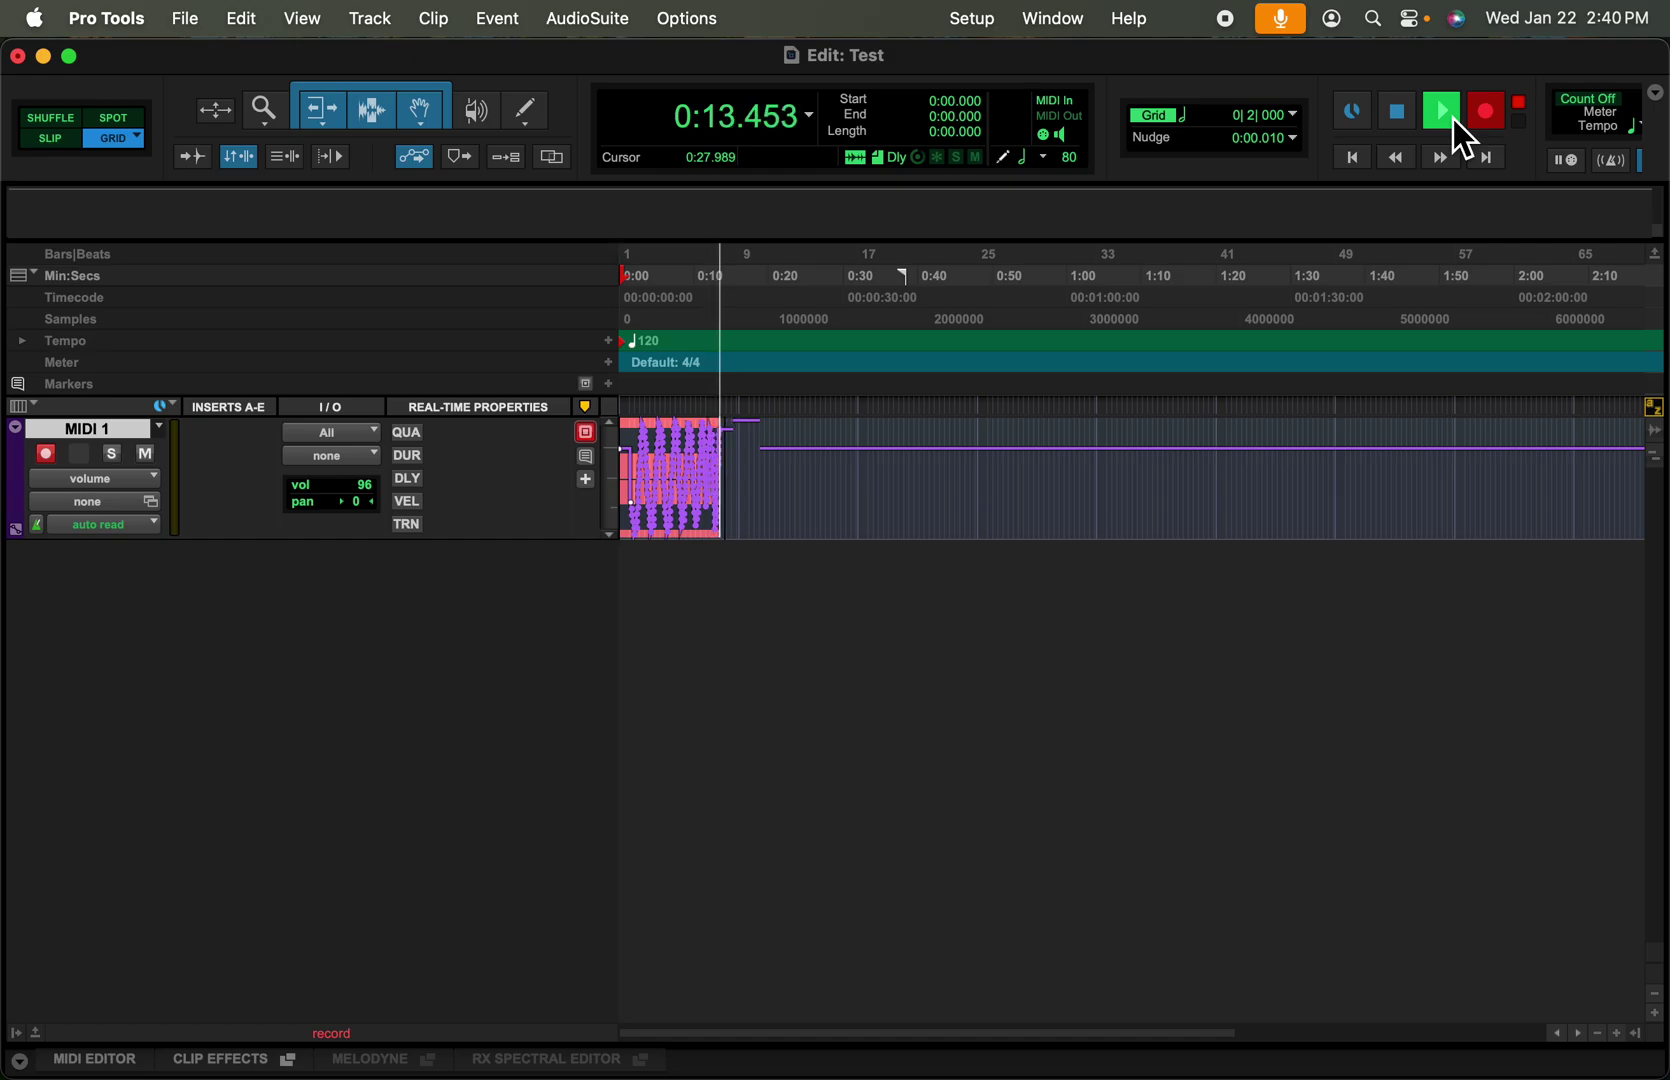
{"action": "left_click", "coordinate": [1399, 117]}
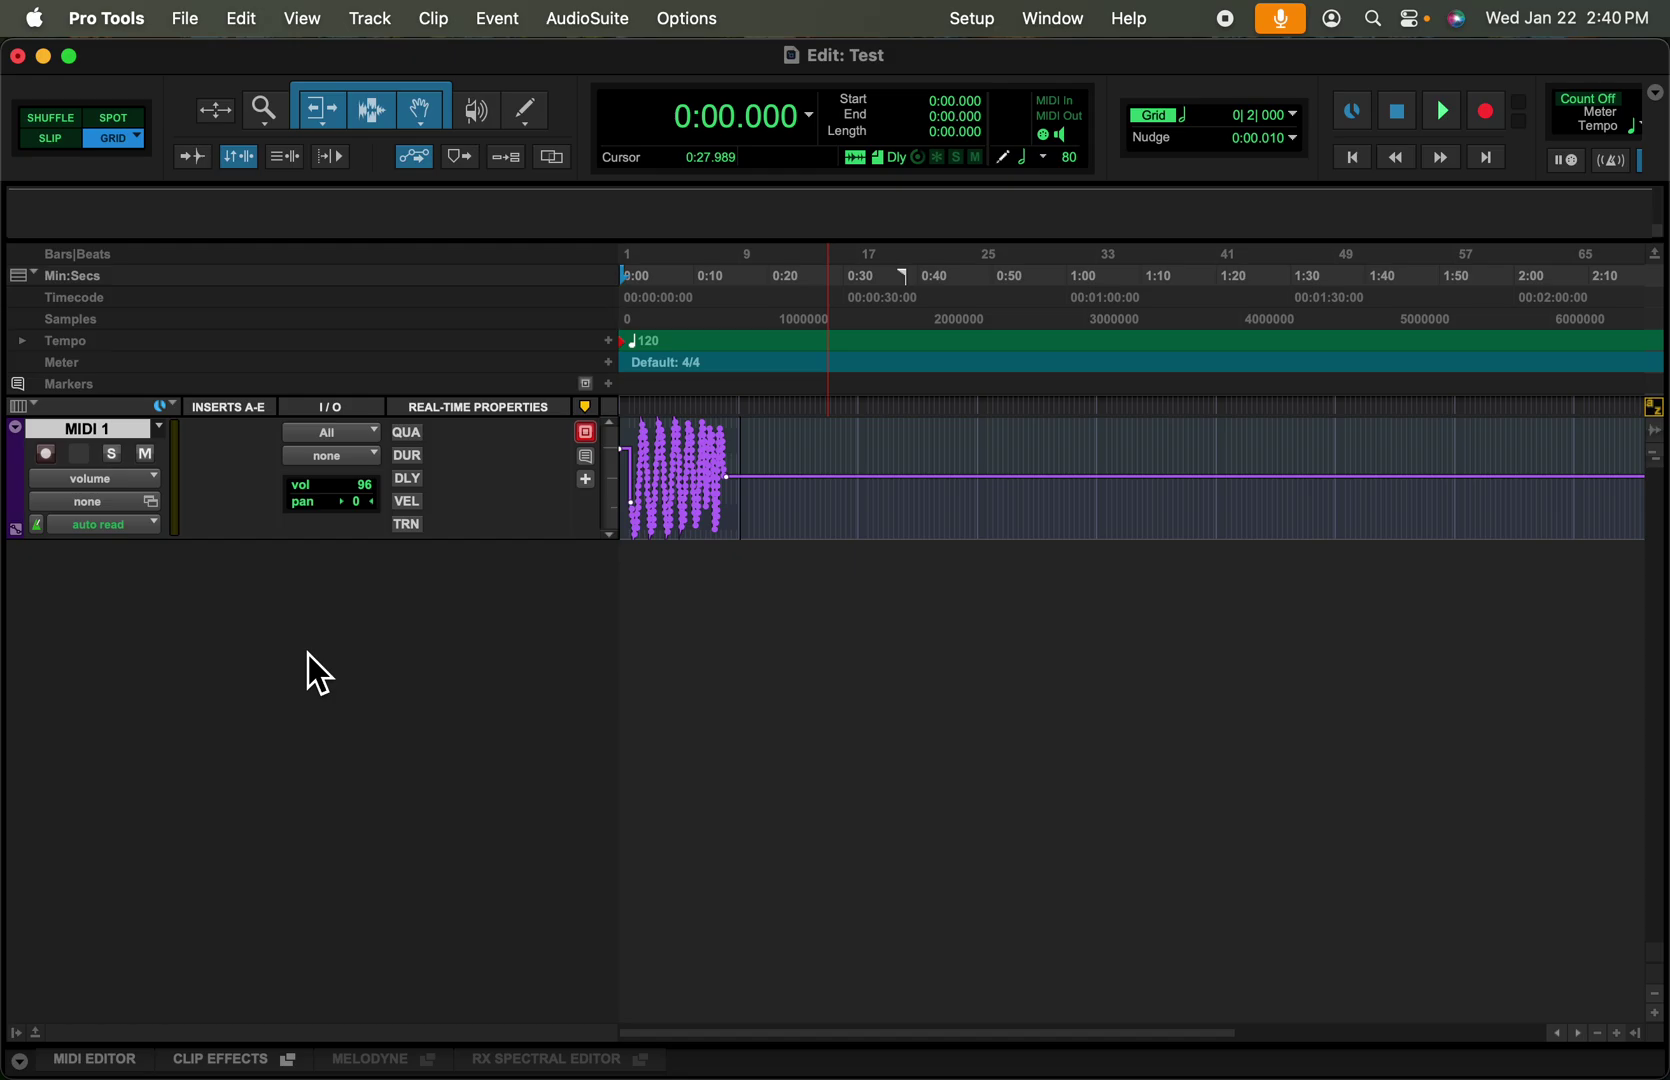
Create a new track of type MIDI Track, named MIDI 2, beneath MIDI 1
{"action": "left_click", "coordinate": [144, 481]}
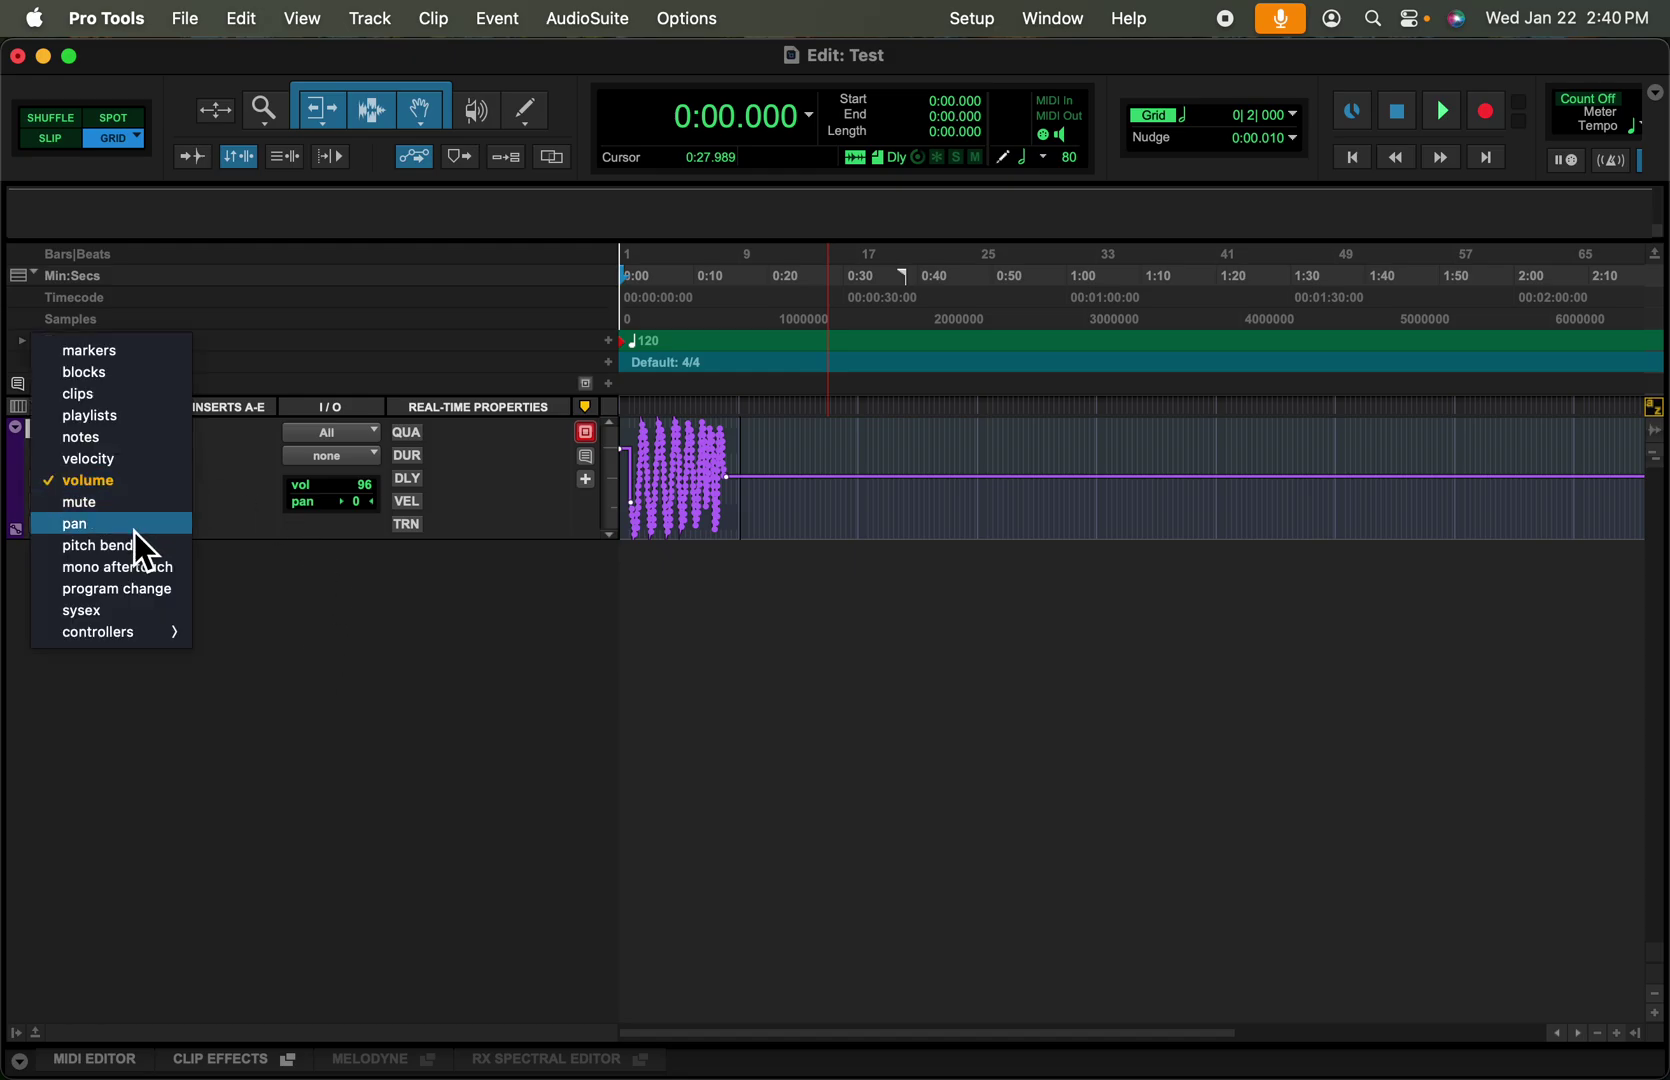
{"action": "left_click", "coordinate": [218, 581]}
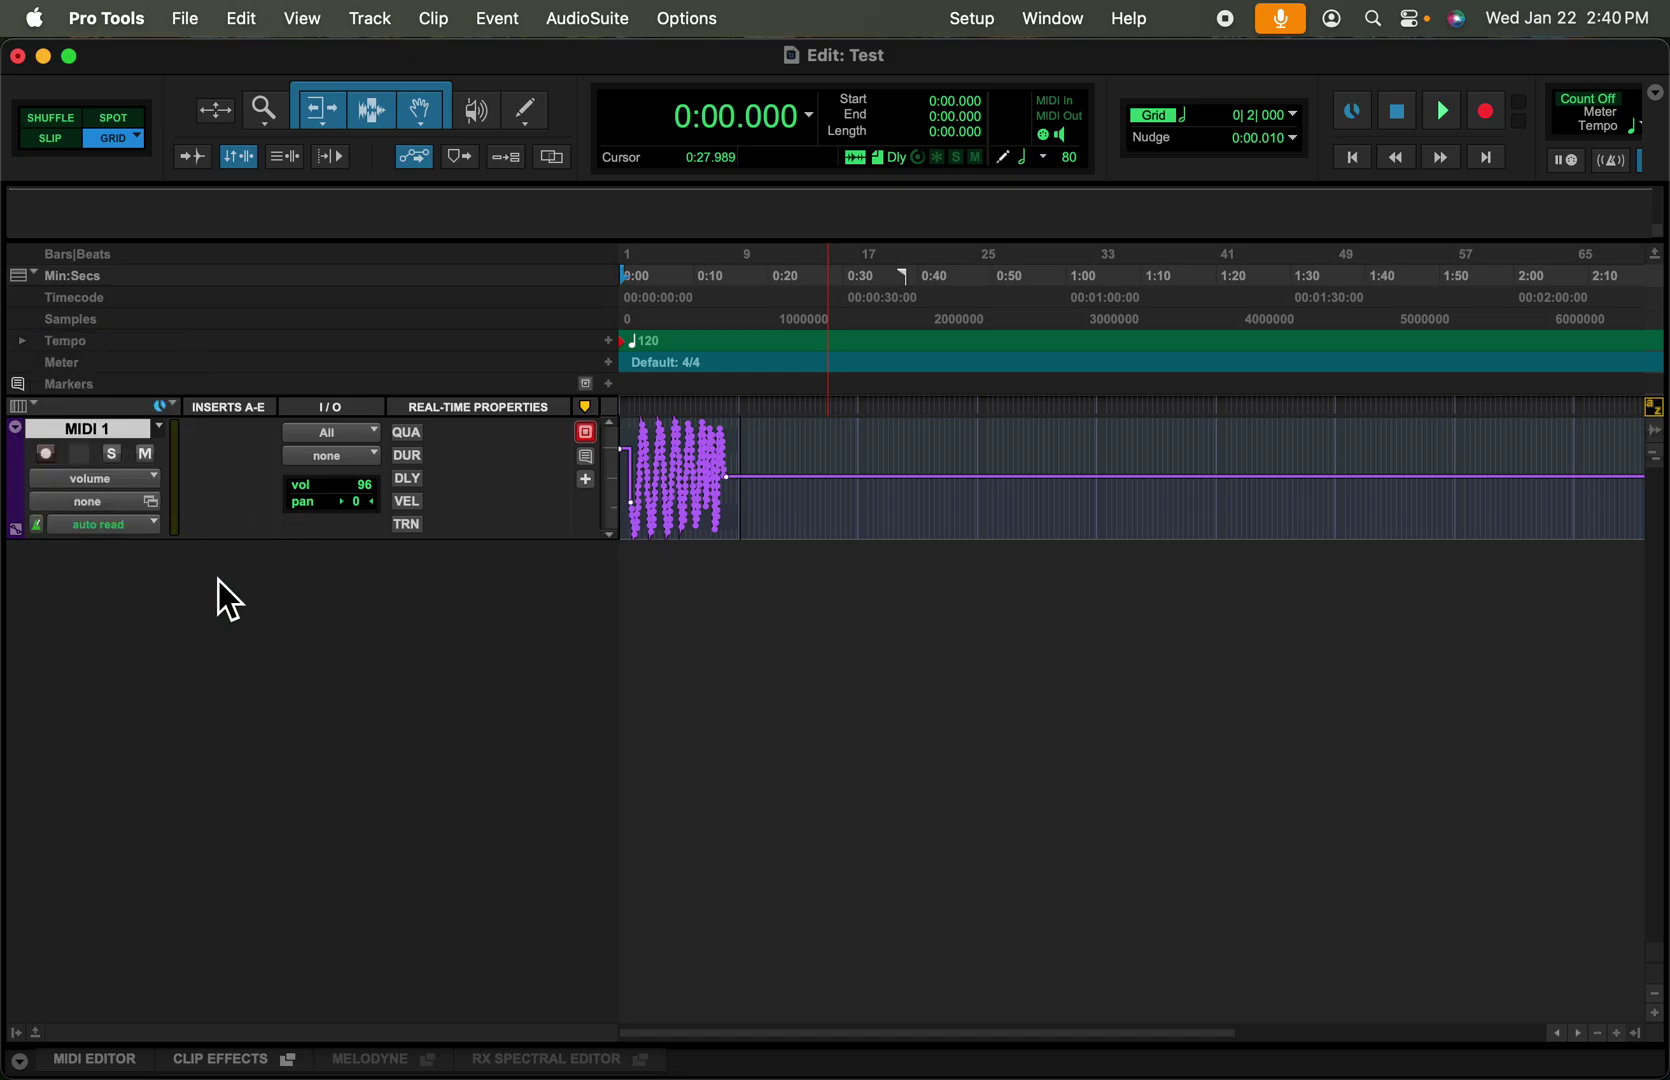
{"action": "left_click", "coordinate": [376, 20]}
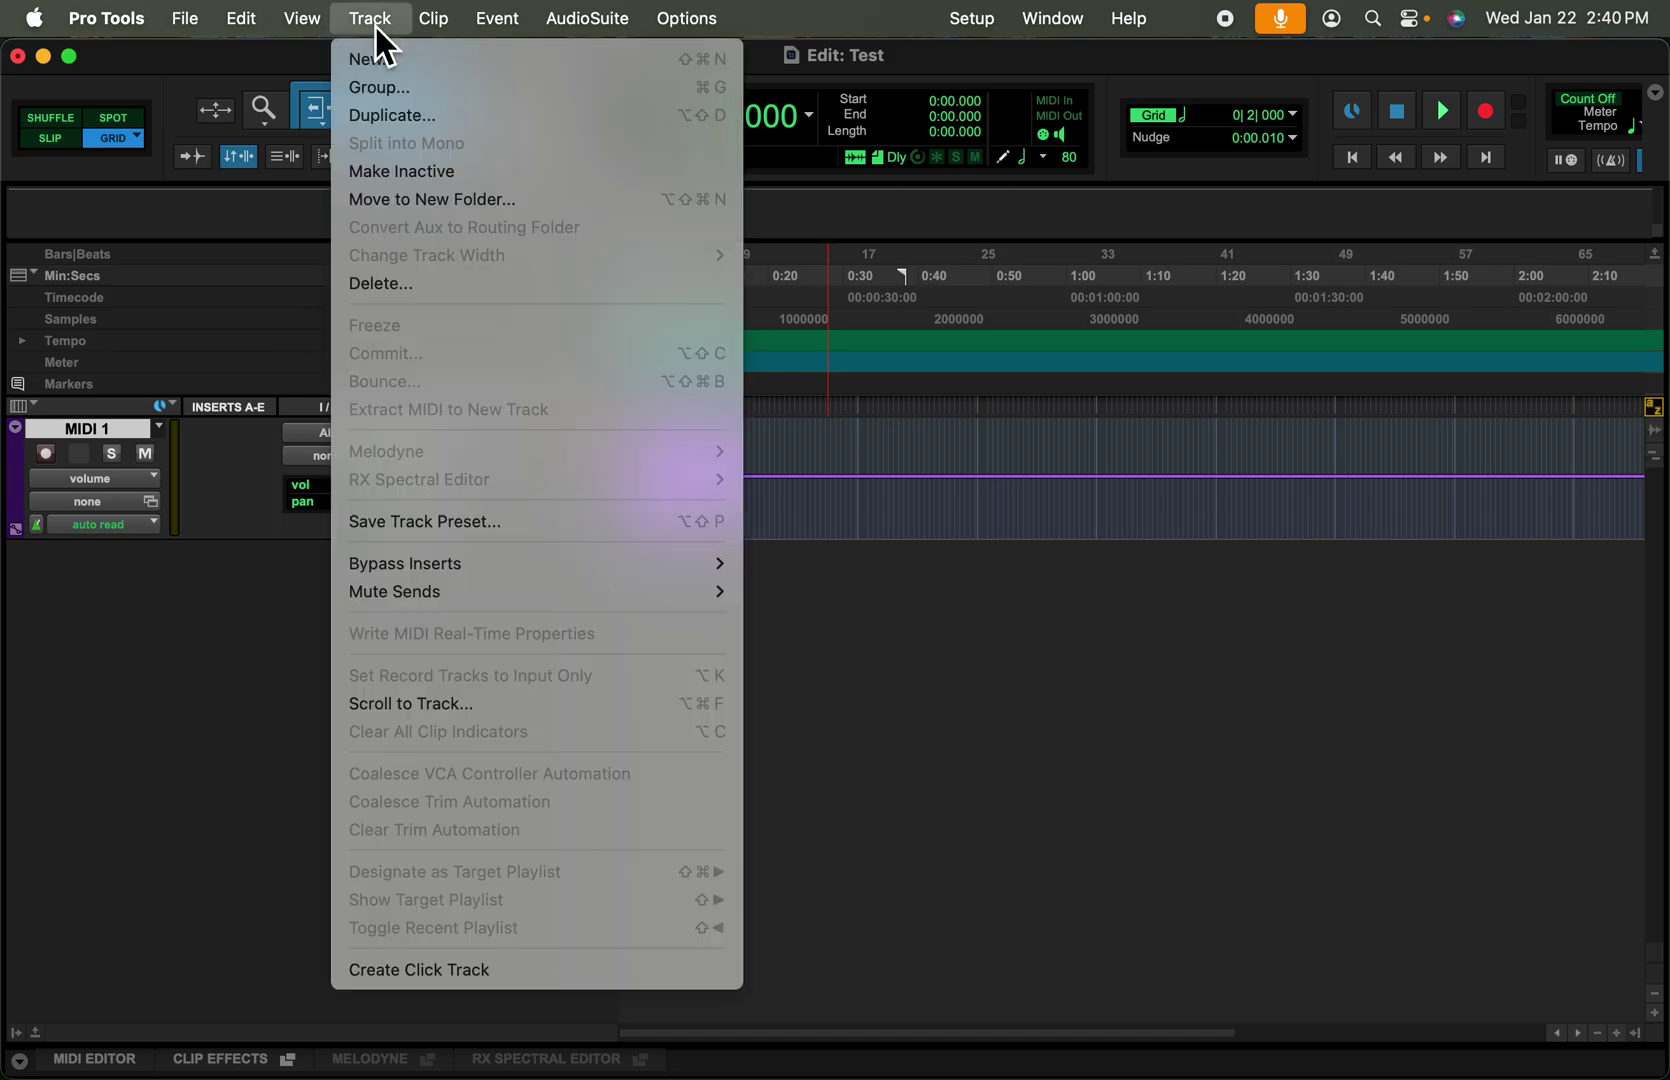
{"action": "left_click", "coordinate": [384, 60]}
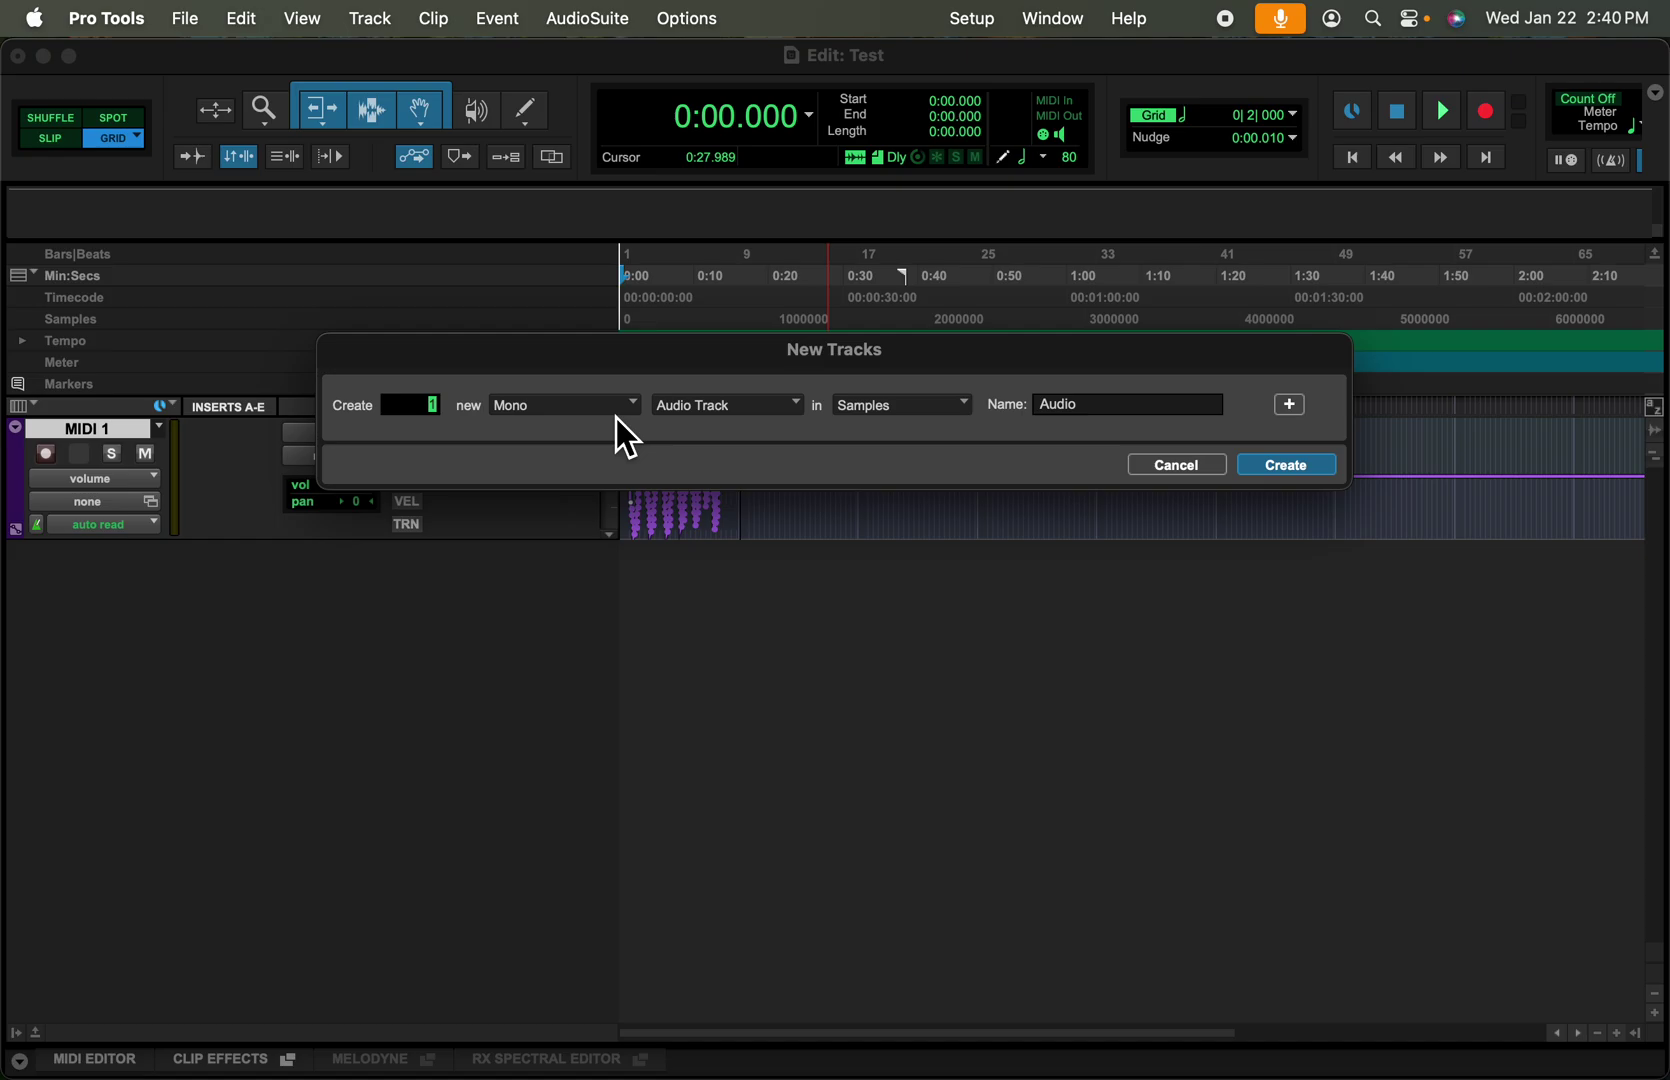
{"action": "left_click", "coordinate": [615, 417]}
{"action": "left_click", "coordinate": [727, 405]}
{"action": "left_click", "coordinate": [735, 405]}
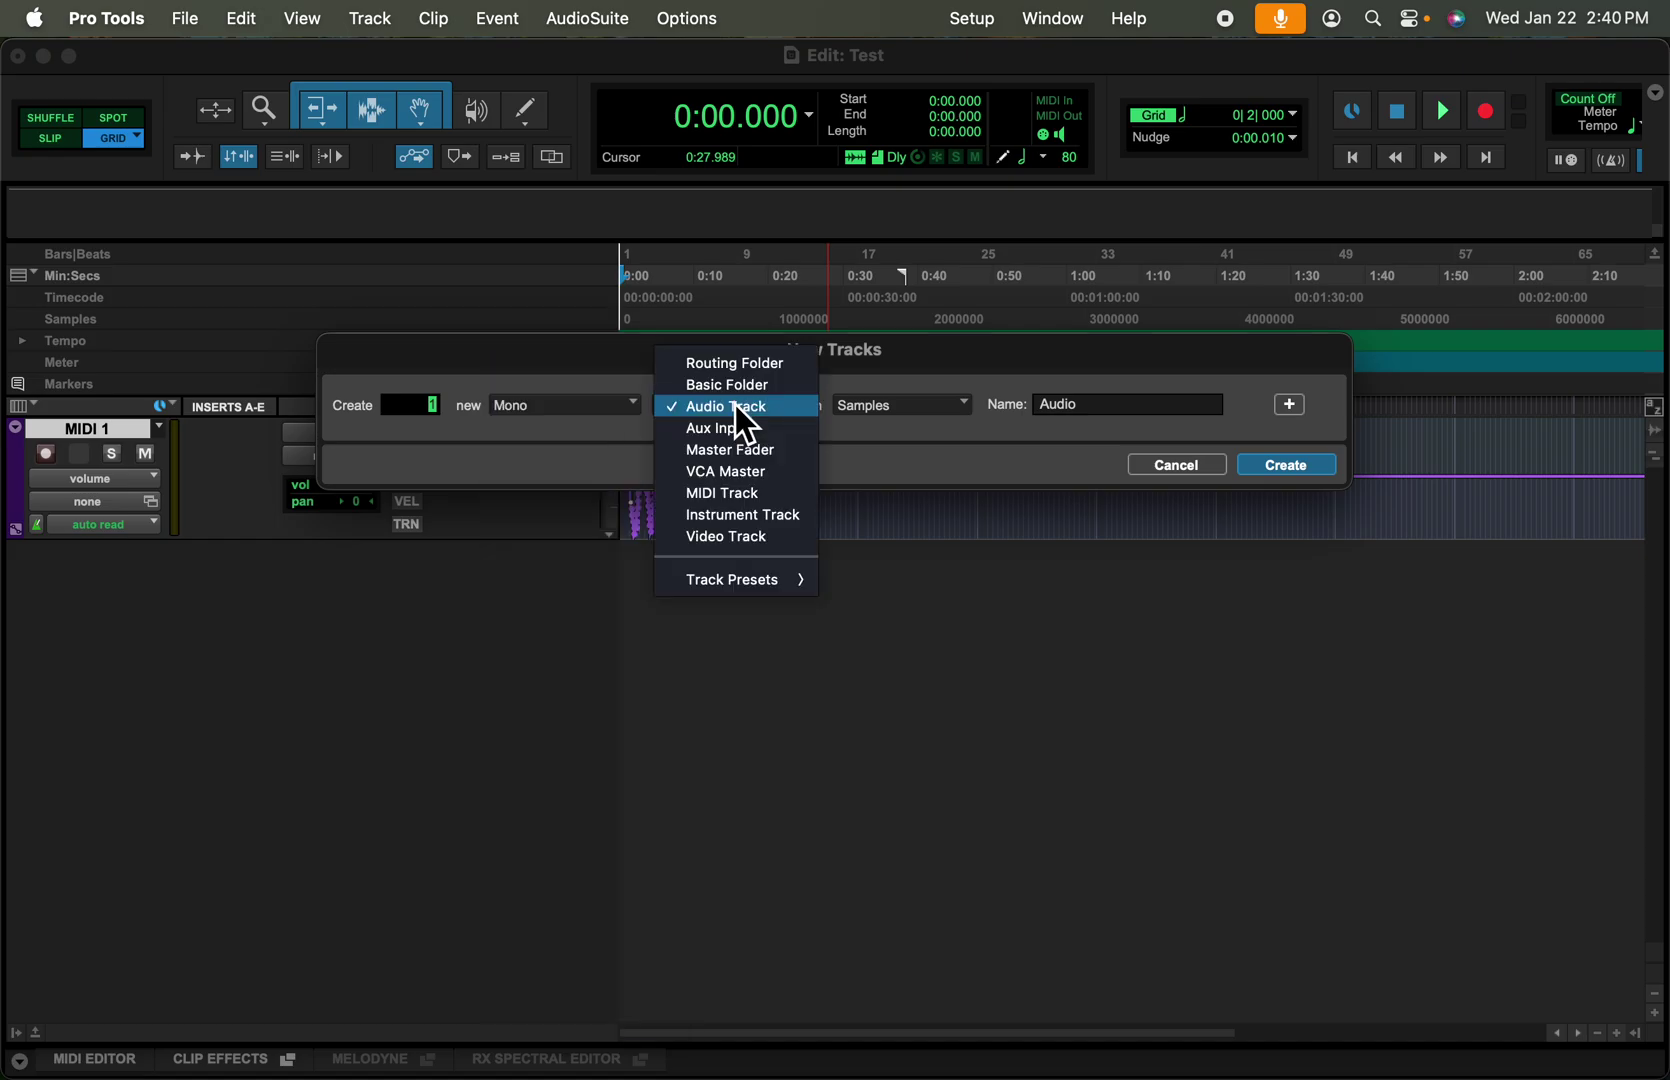
{"action": "left_click", "coordinate": [752, 490]}
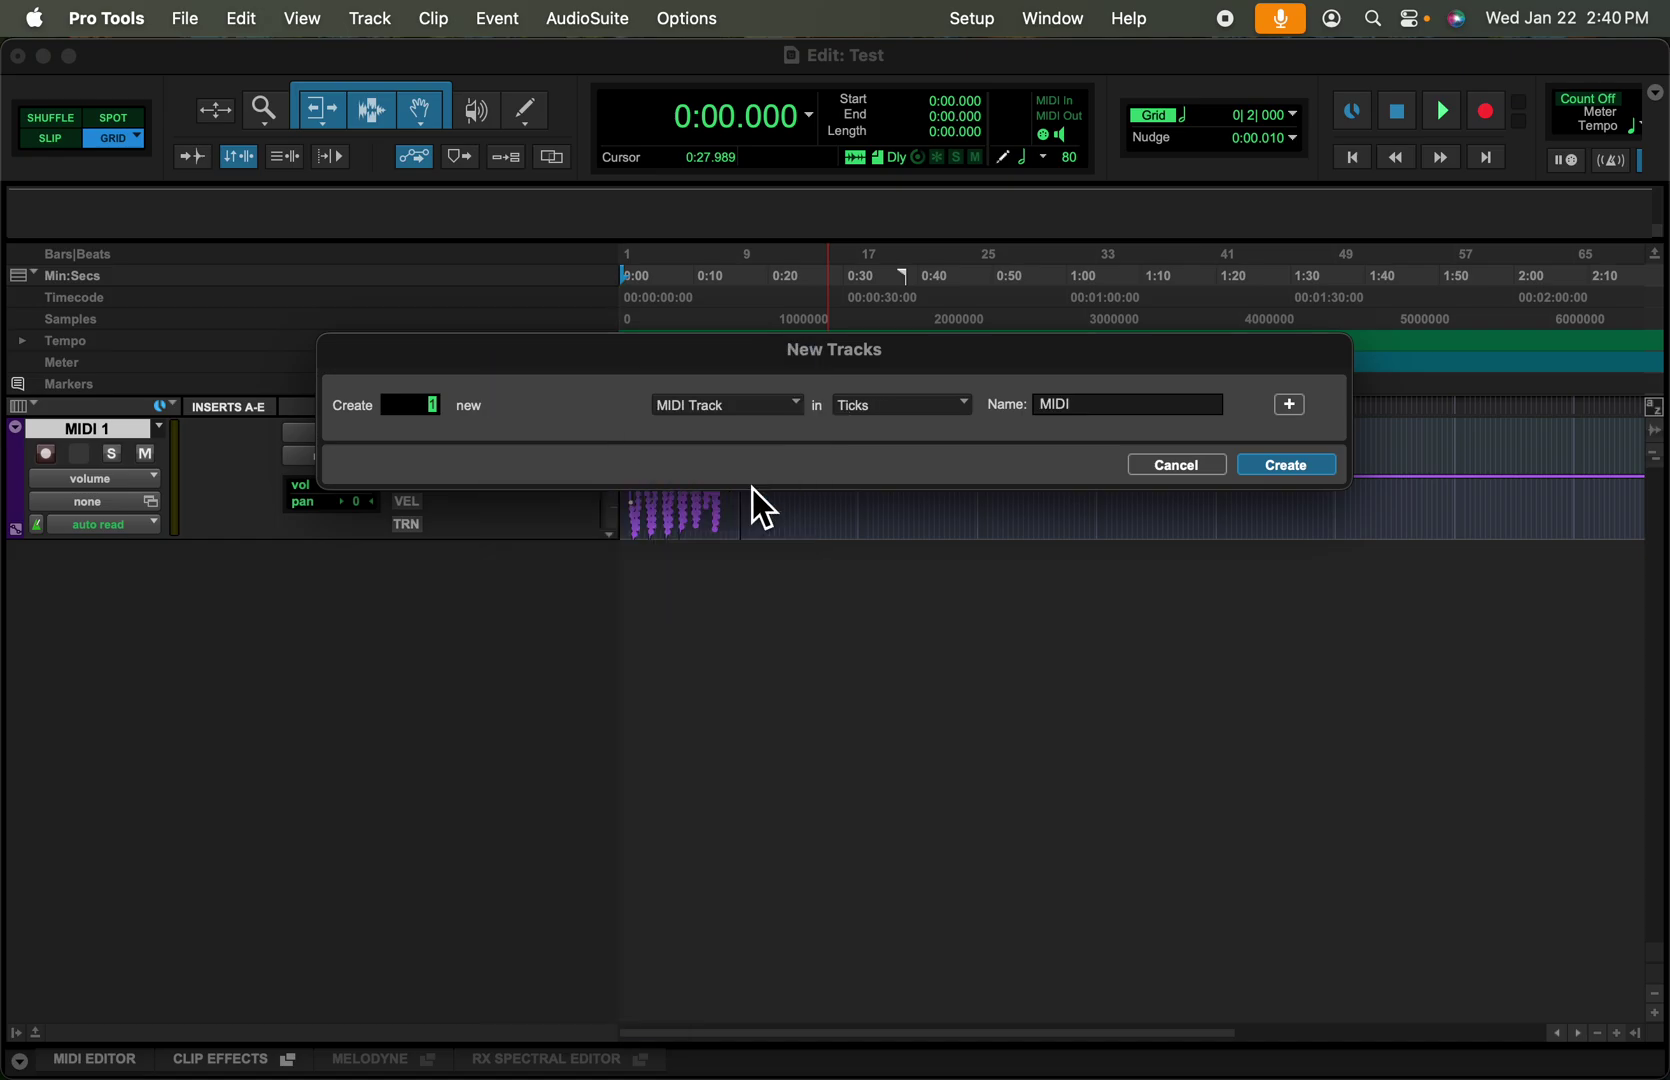
{"action": "left_click", "coordinate": [1286, 466]}
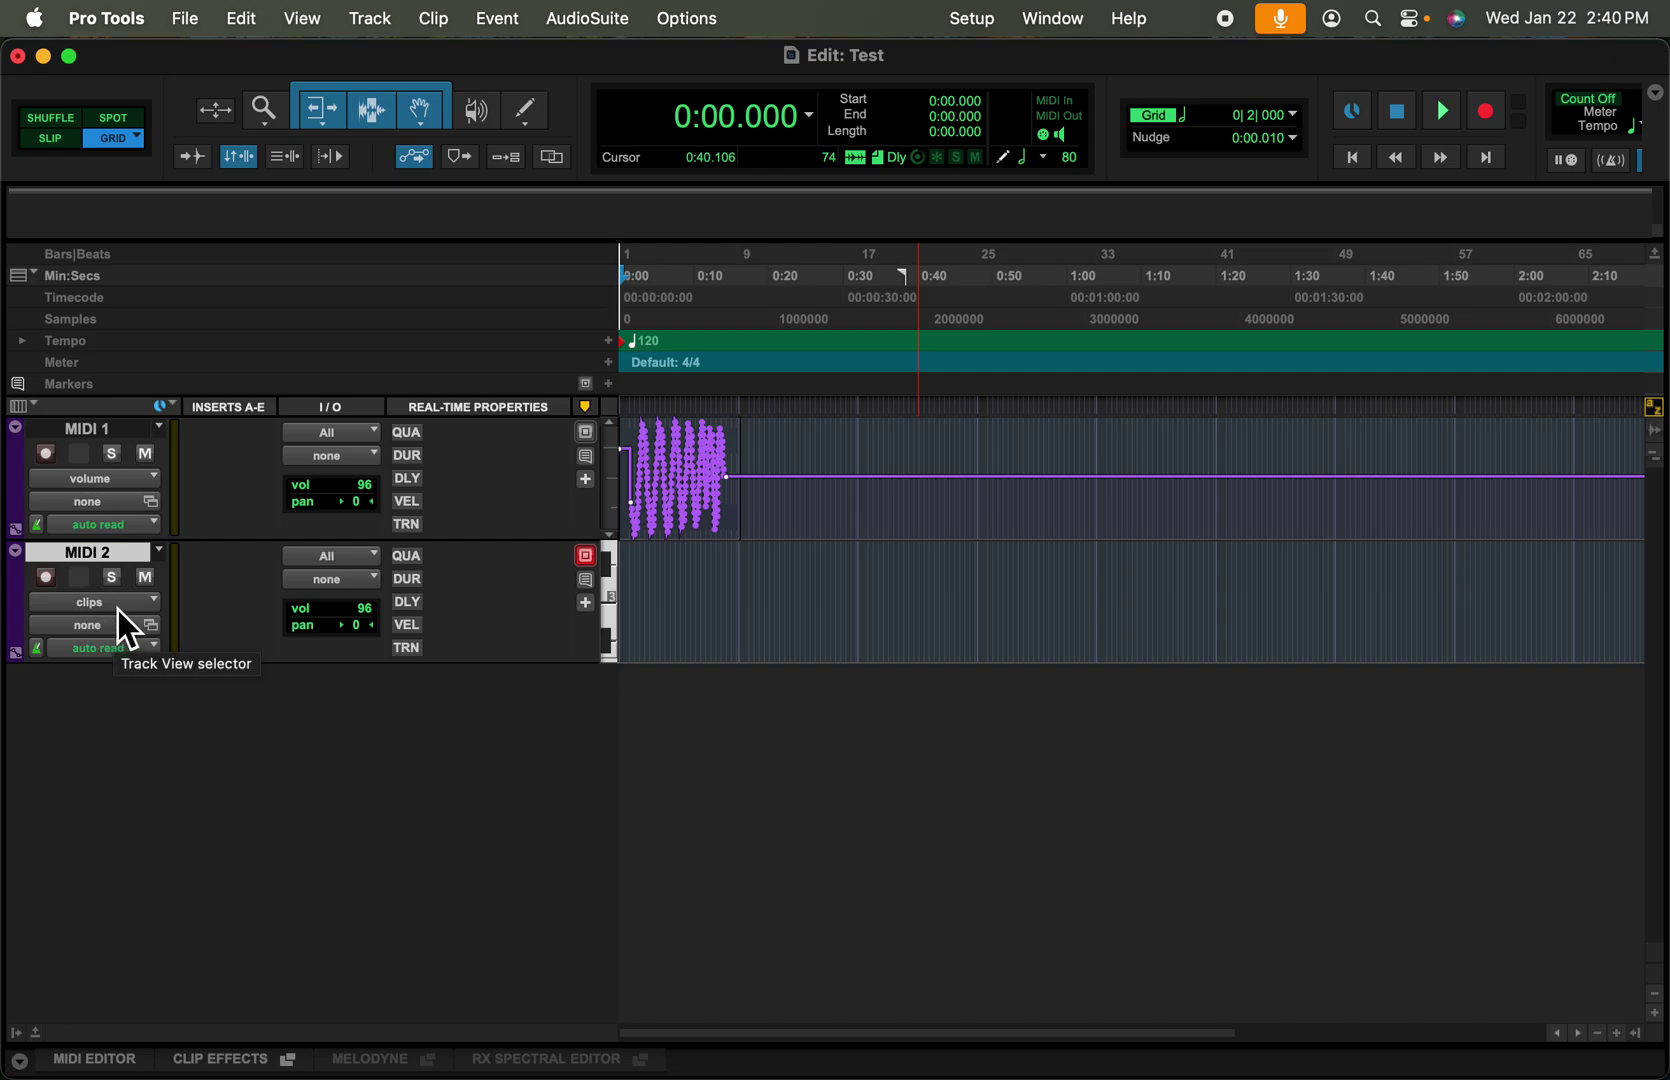
Set MIDI 2's track view to the breath cntrl (2) controller lane
{"action": "left_click", "coordinate": [157, 603]}
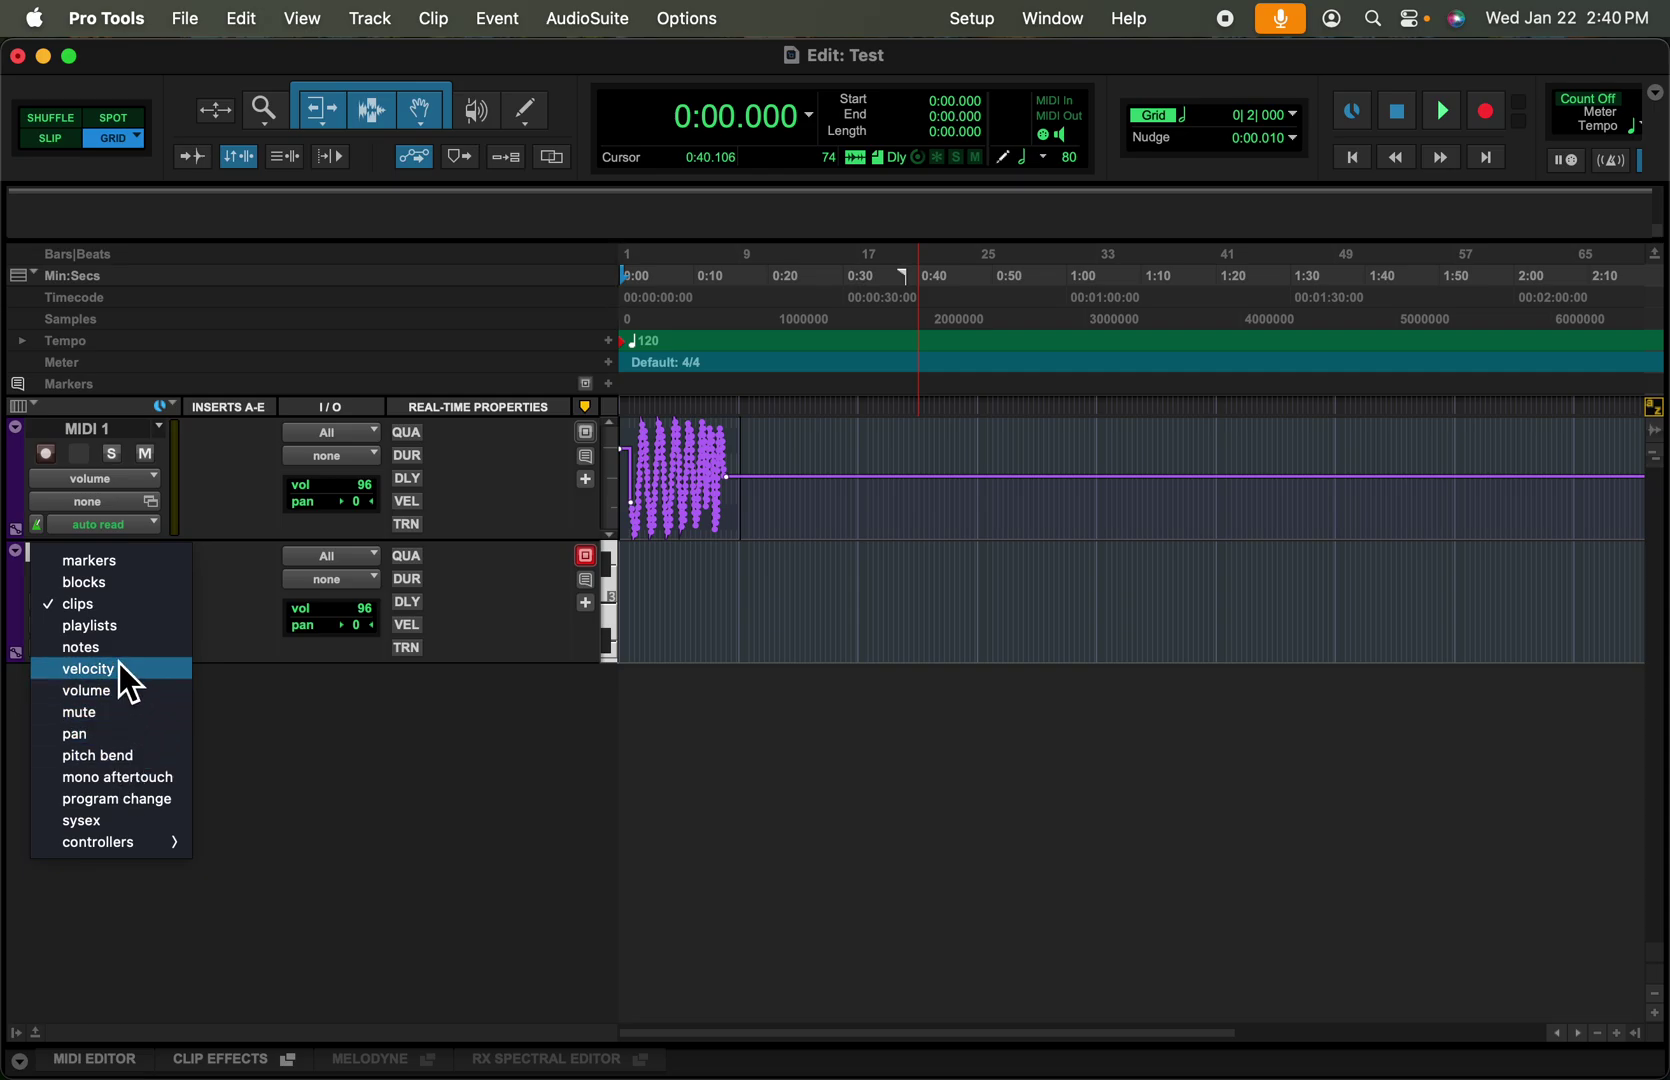
{"action": "mouse_move", "coordinate": [133, 842]}
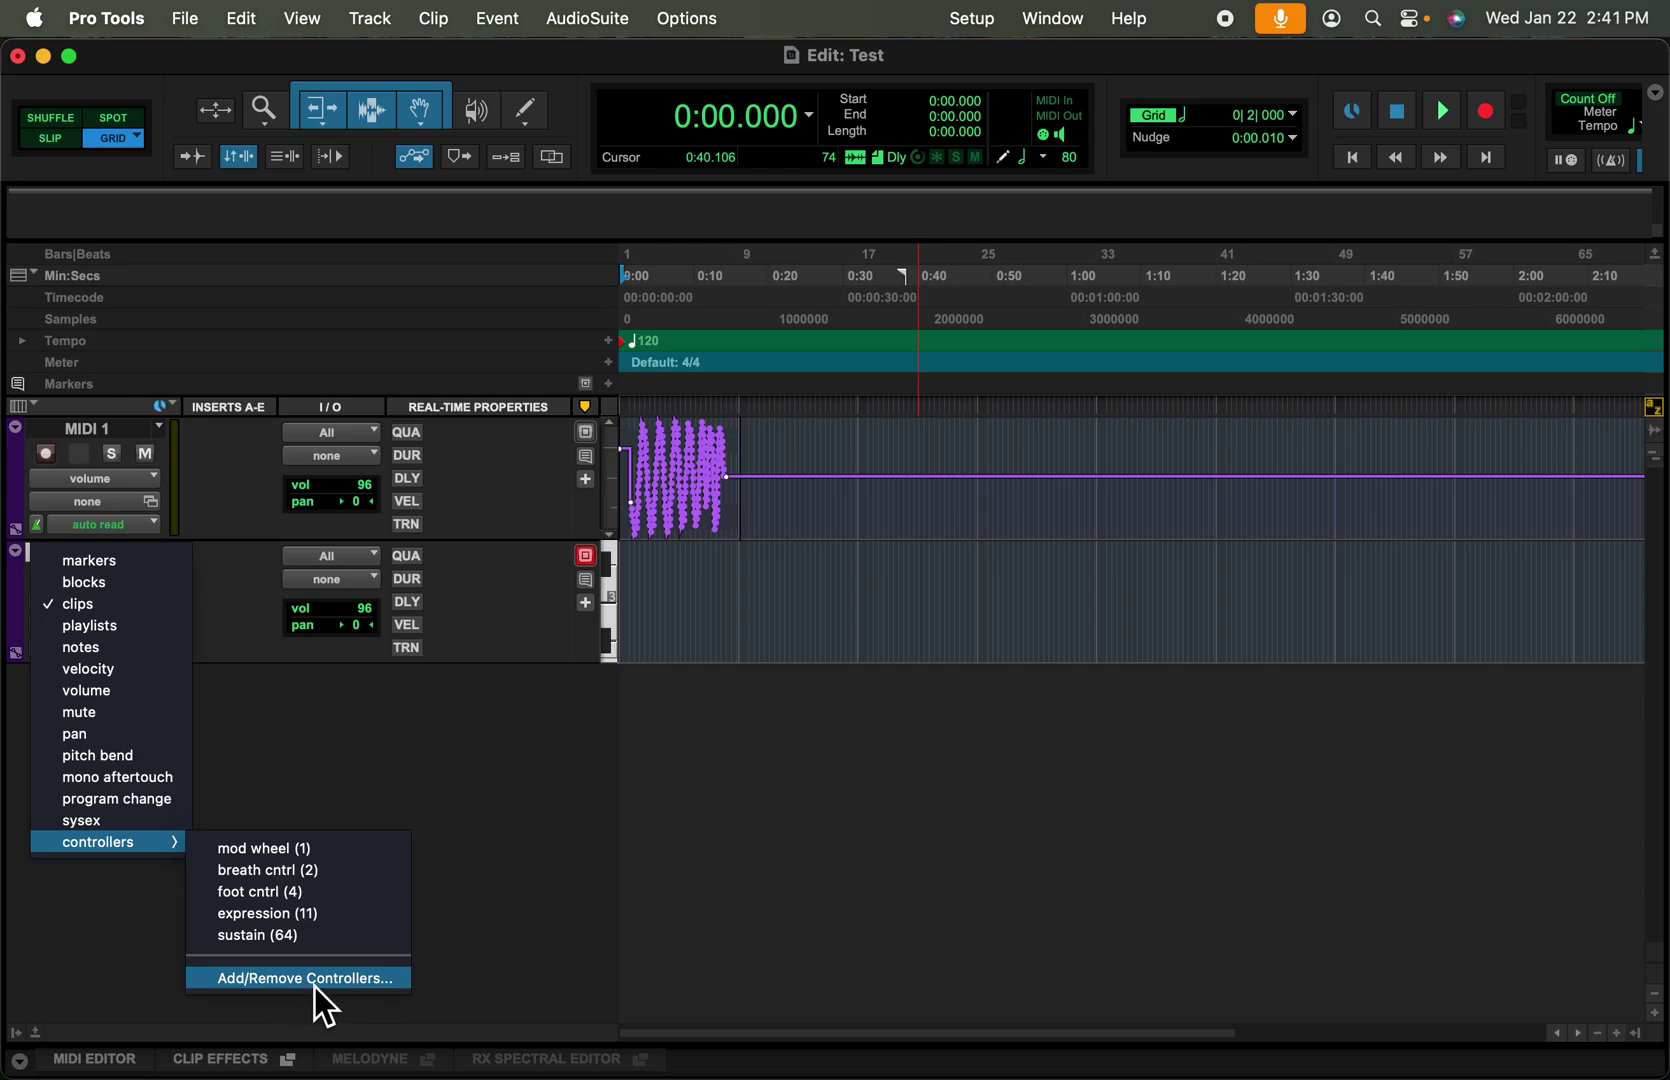
{"action": "left_click", "coordinate": [350, 868]}
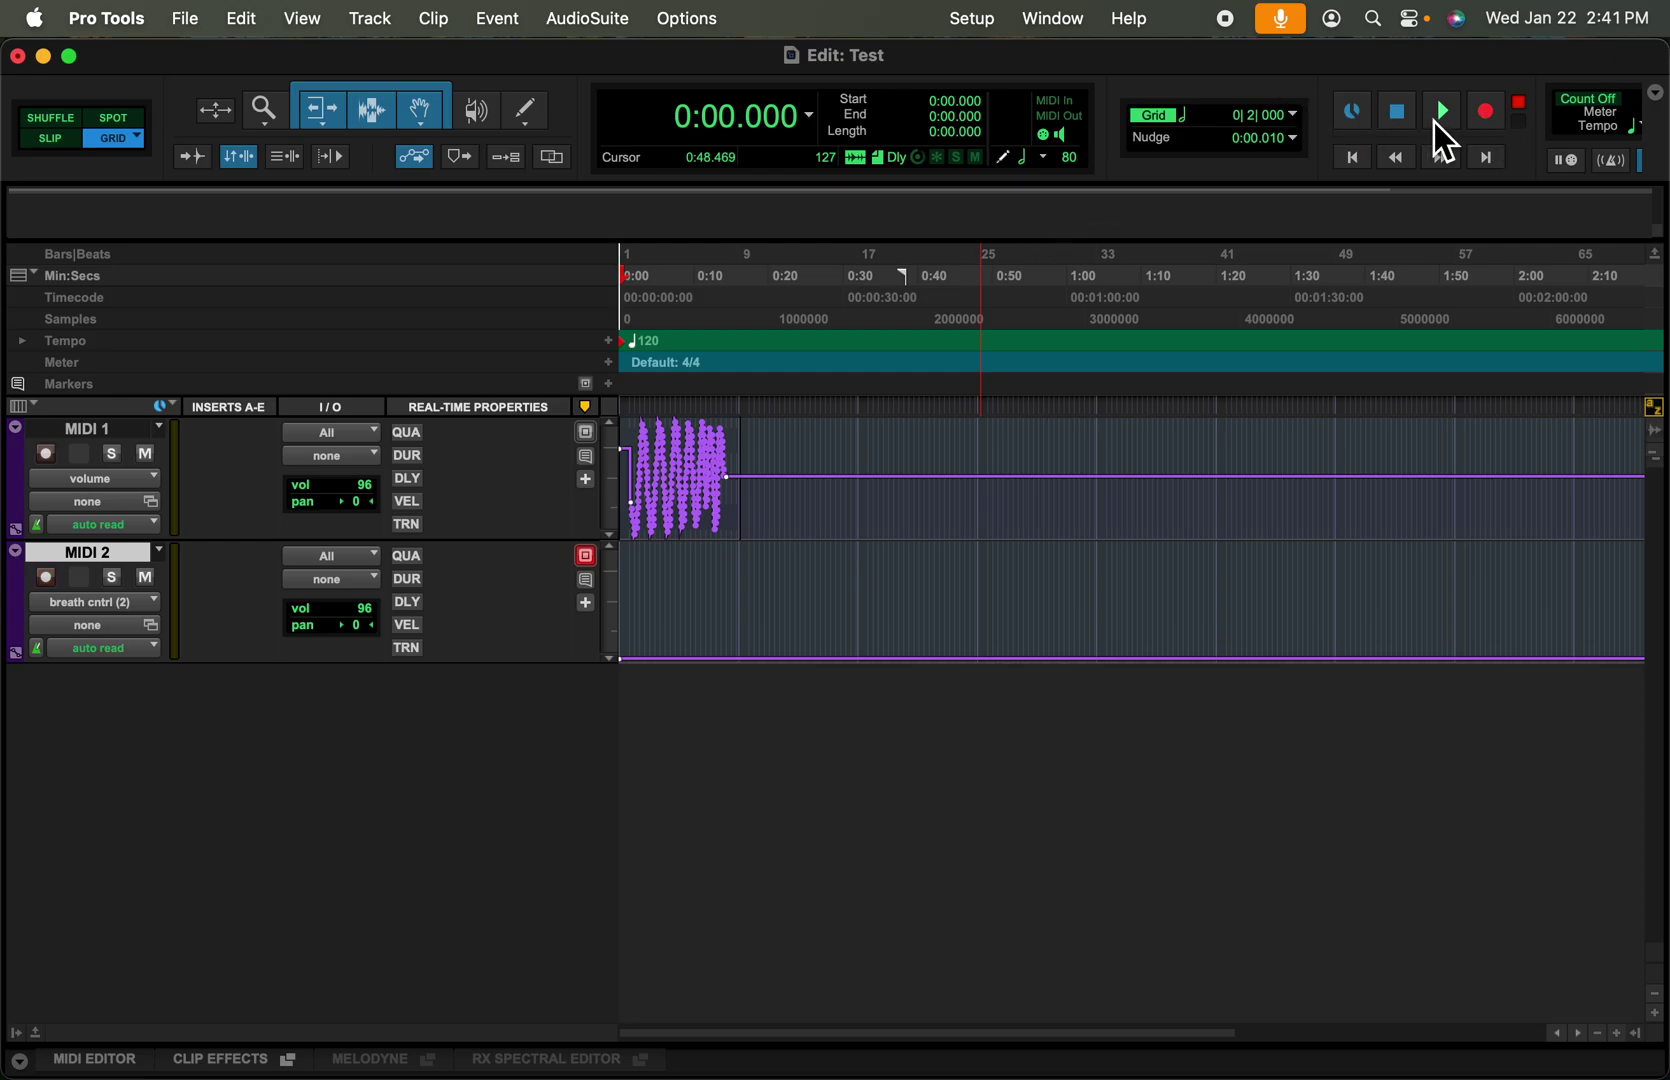
Record about 9 seconds of breath controller moves onto MIDI 2 with the transport armed
{"action": "left_click", "coordinate": [1488, 114]}
{"action": "left_click", "coordinate": [1451, 123]}
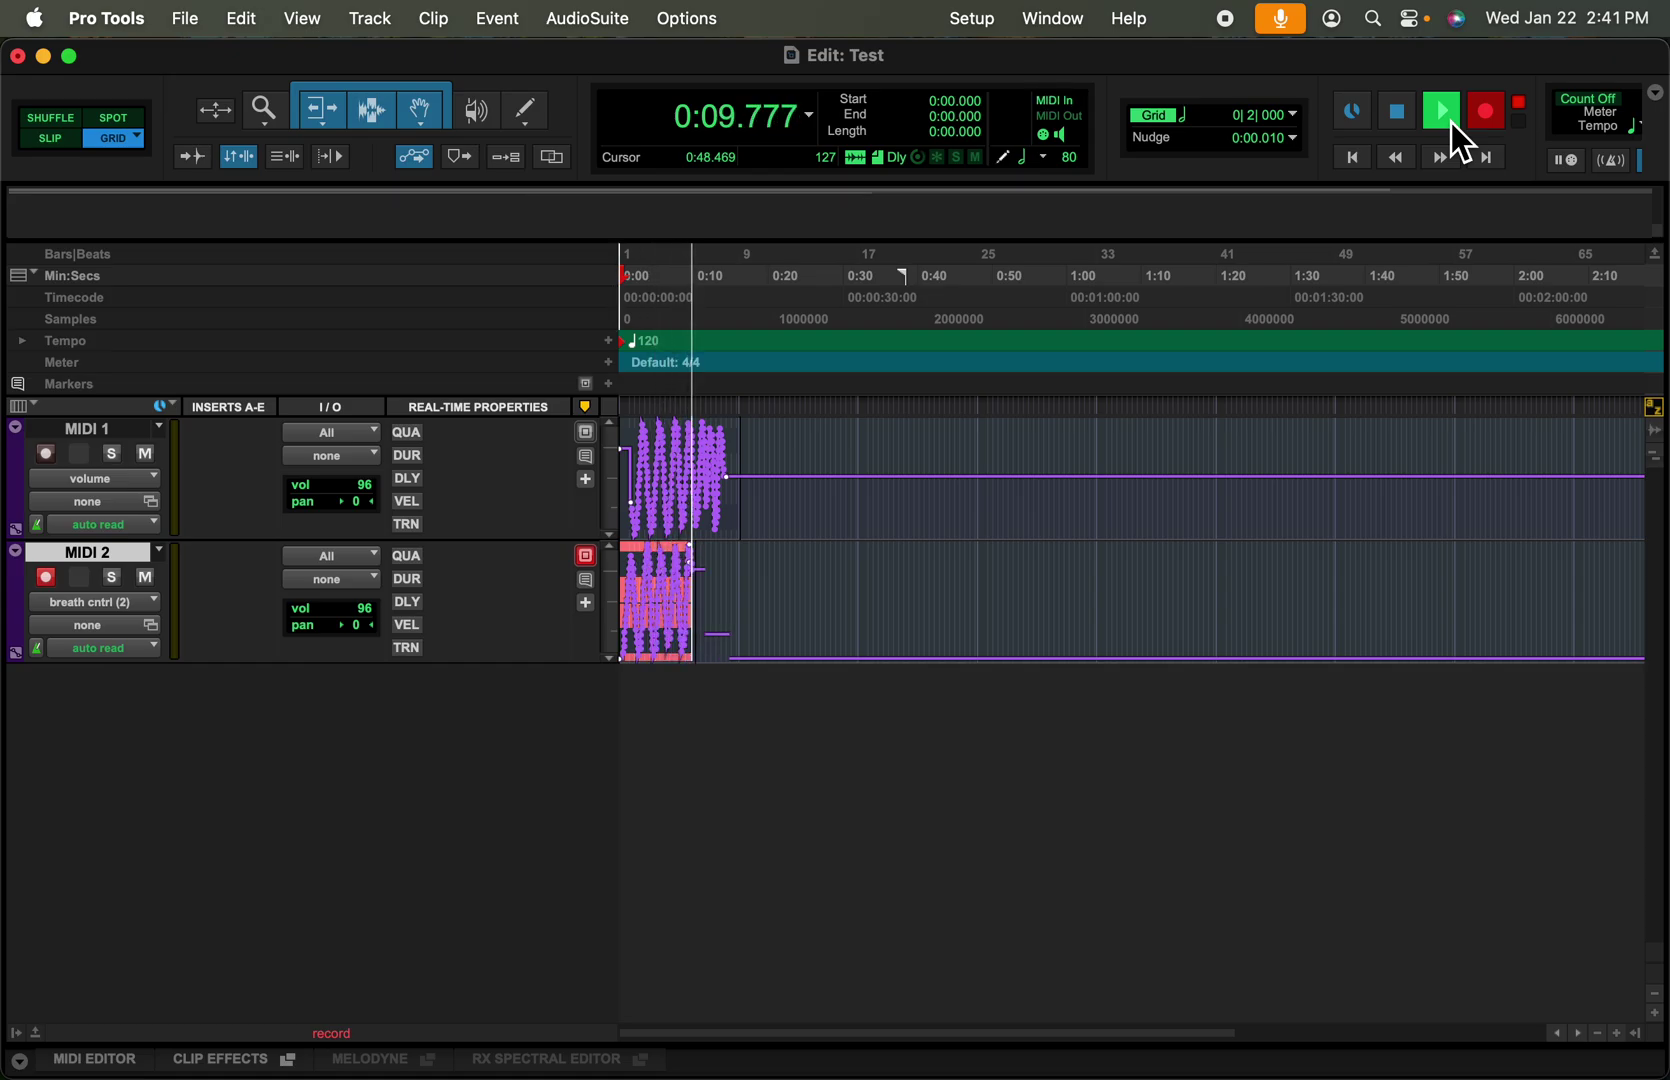
{"action": "left_click", "coordinate": [1399, 122]}
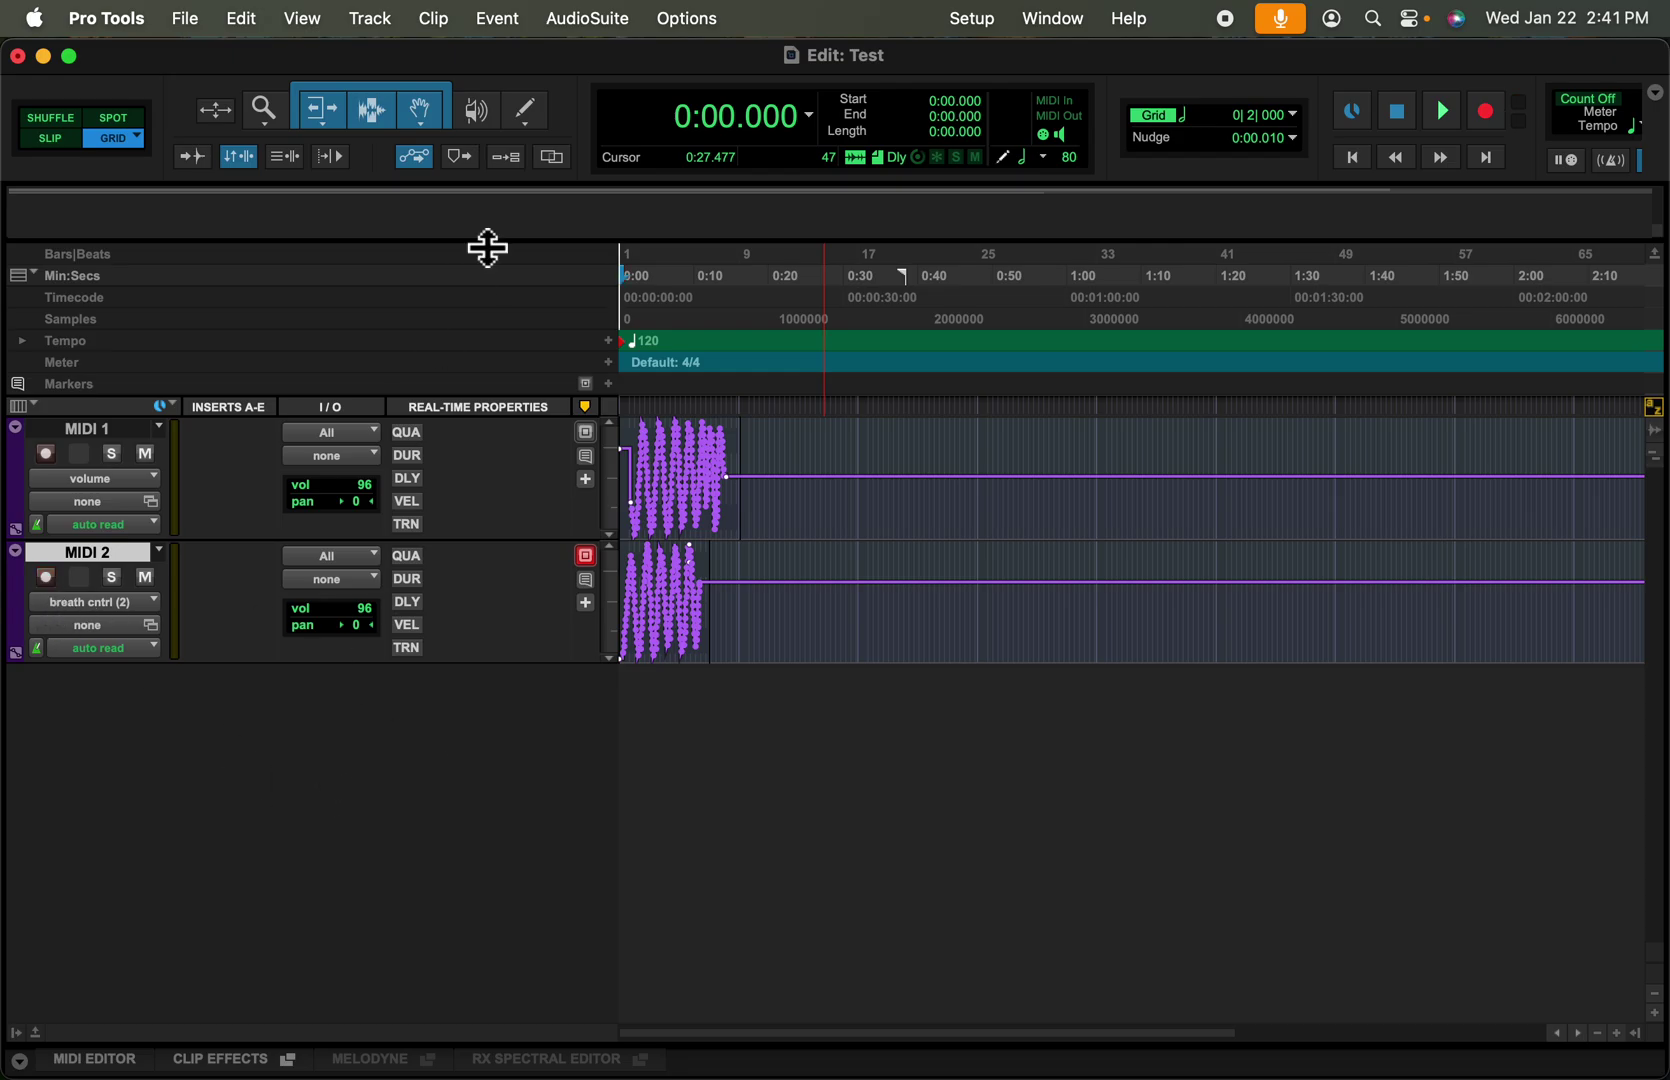
Create a new track of type MIDI Track, MIDI 3, below MIDI 2
{"action": "left_click", "coordinate": [381, 15]}
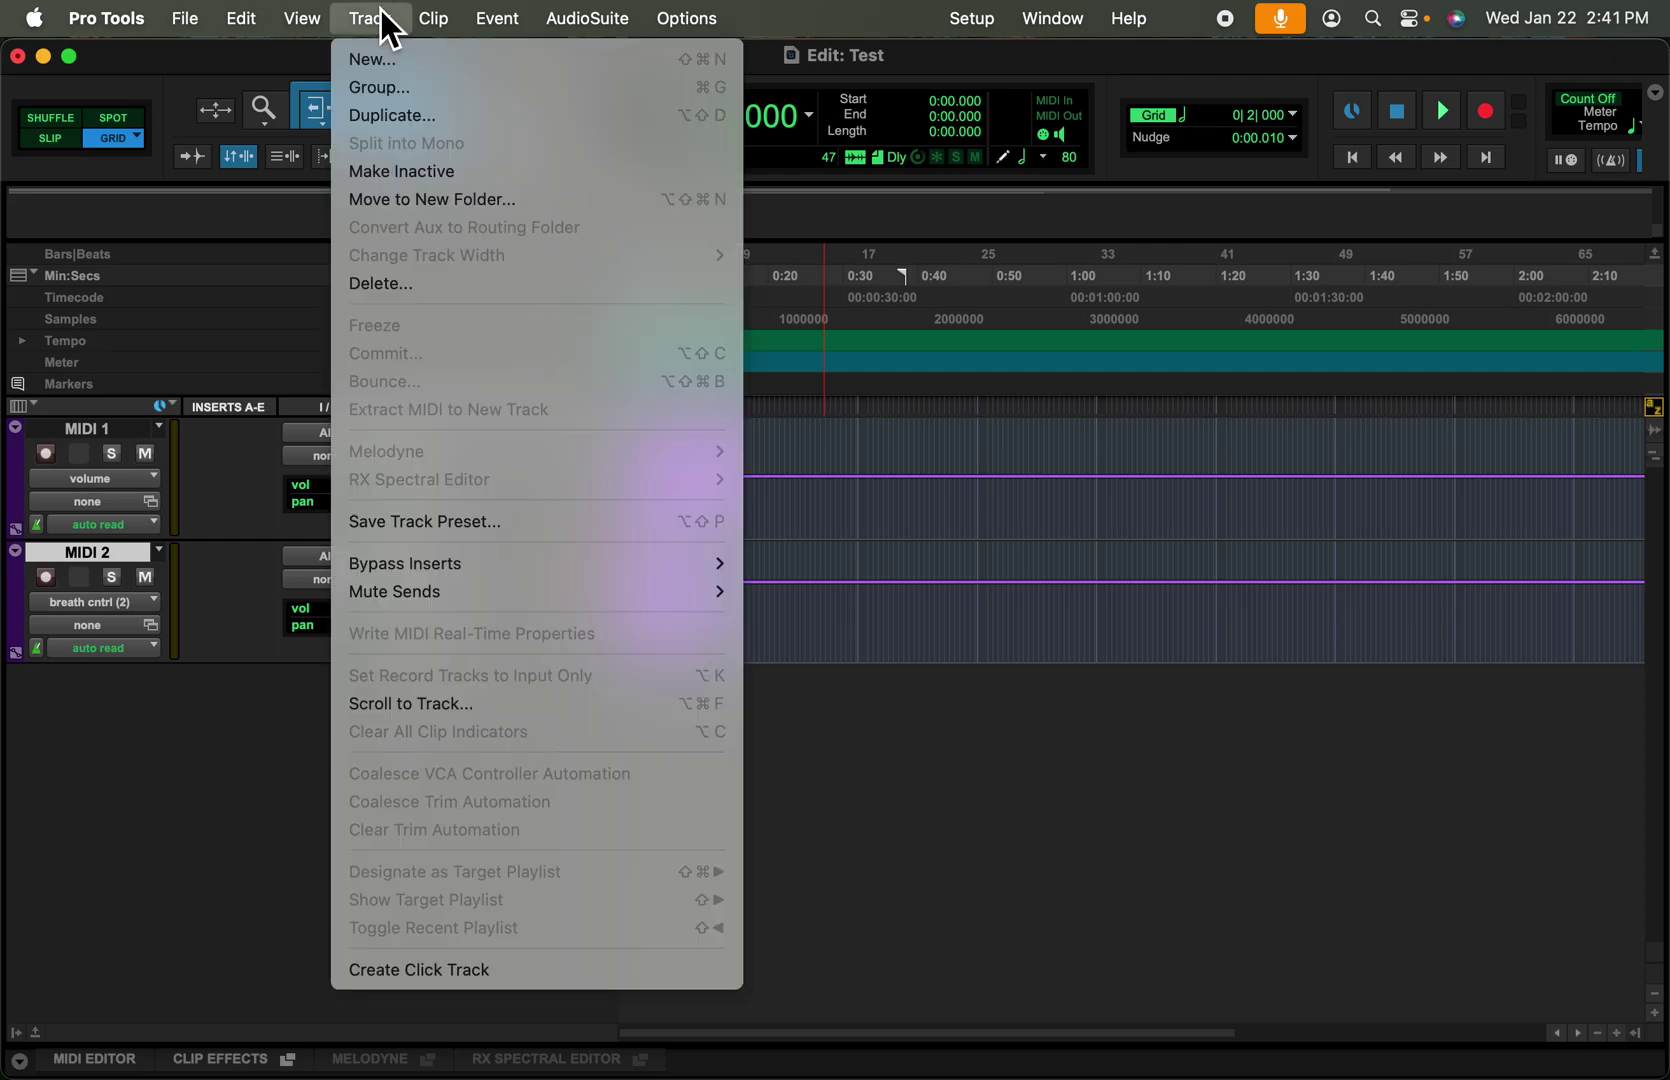
{"action": "left_click", "coordinate": [381, 59]}
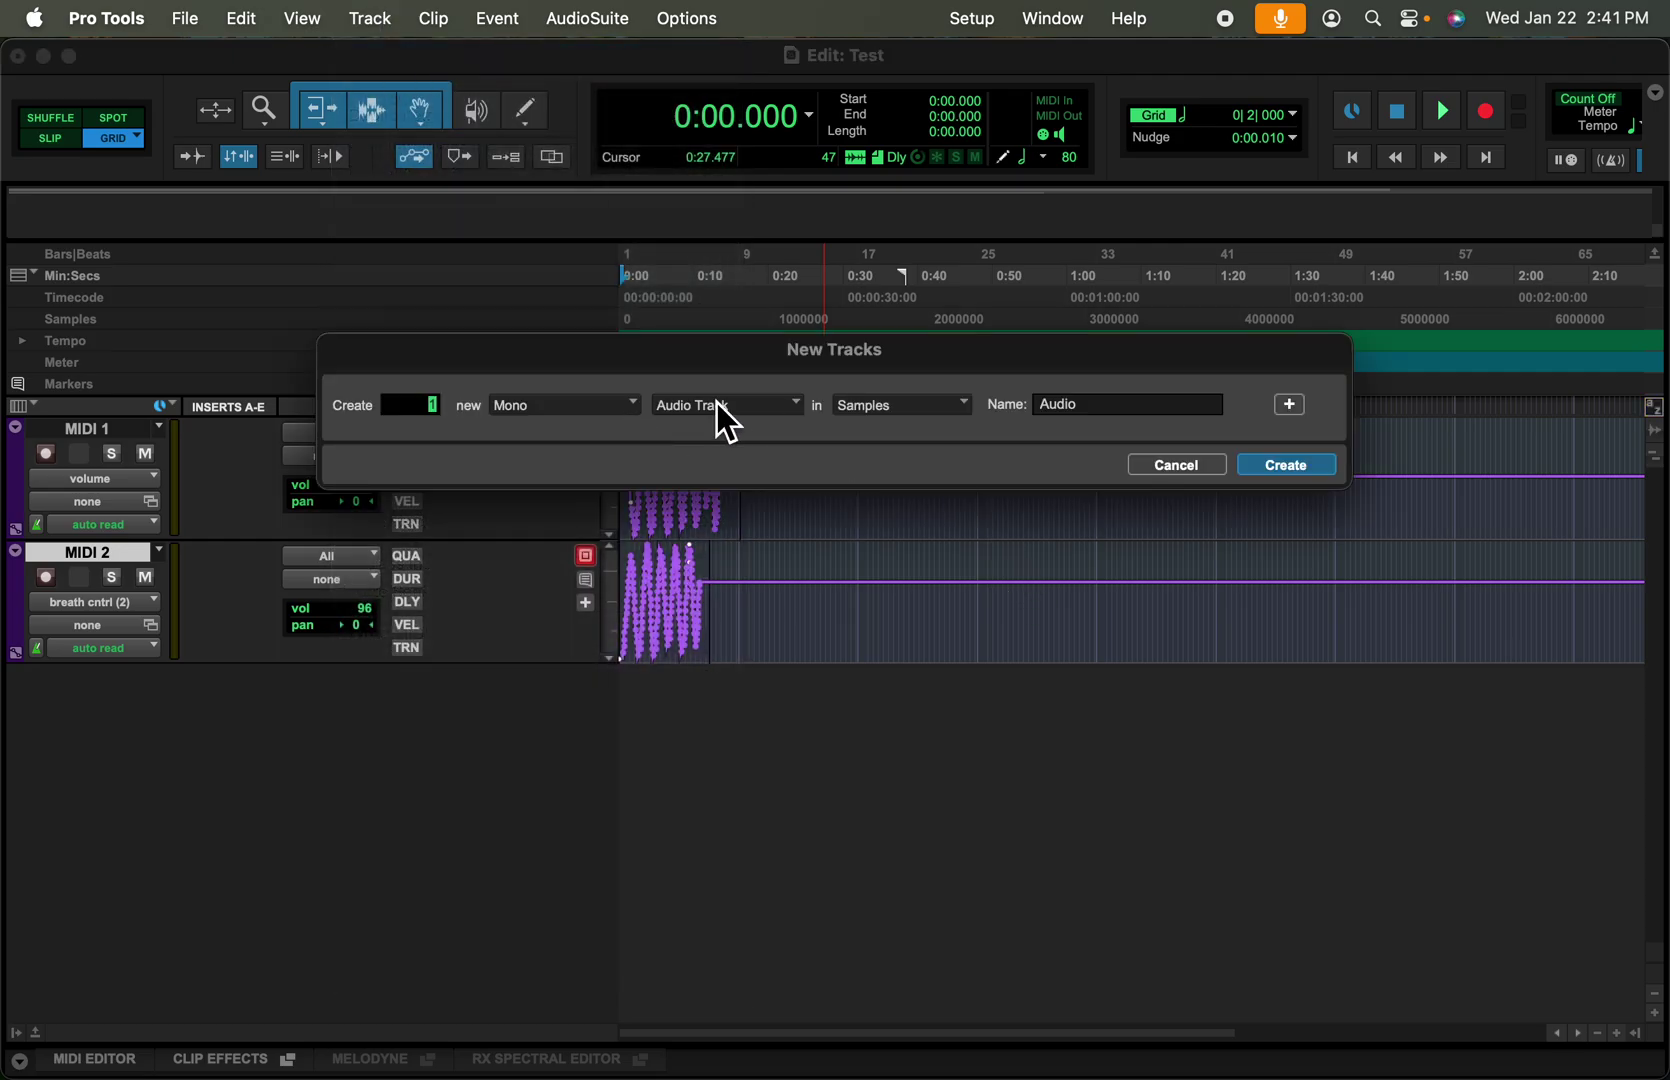
{"action": "left_click", "coordinate": [757, 408]}
{"action": "left_click", "coordinate": [768, 493]}
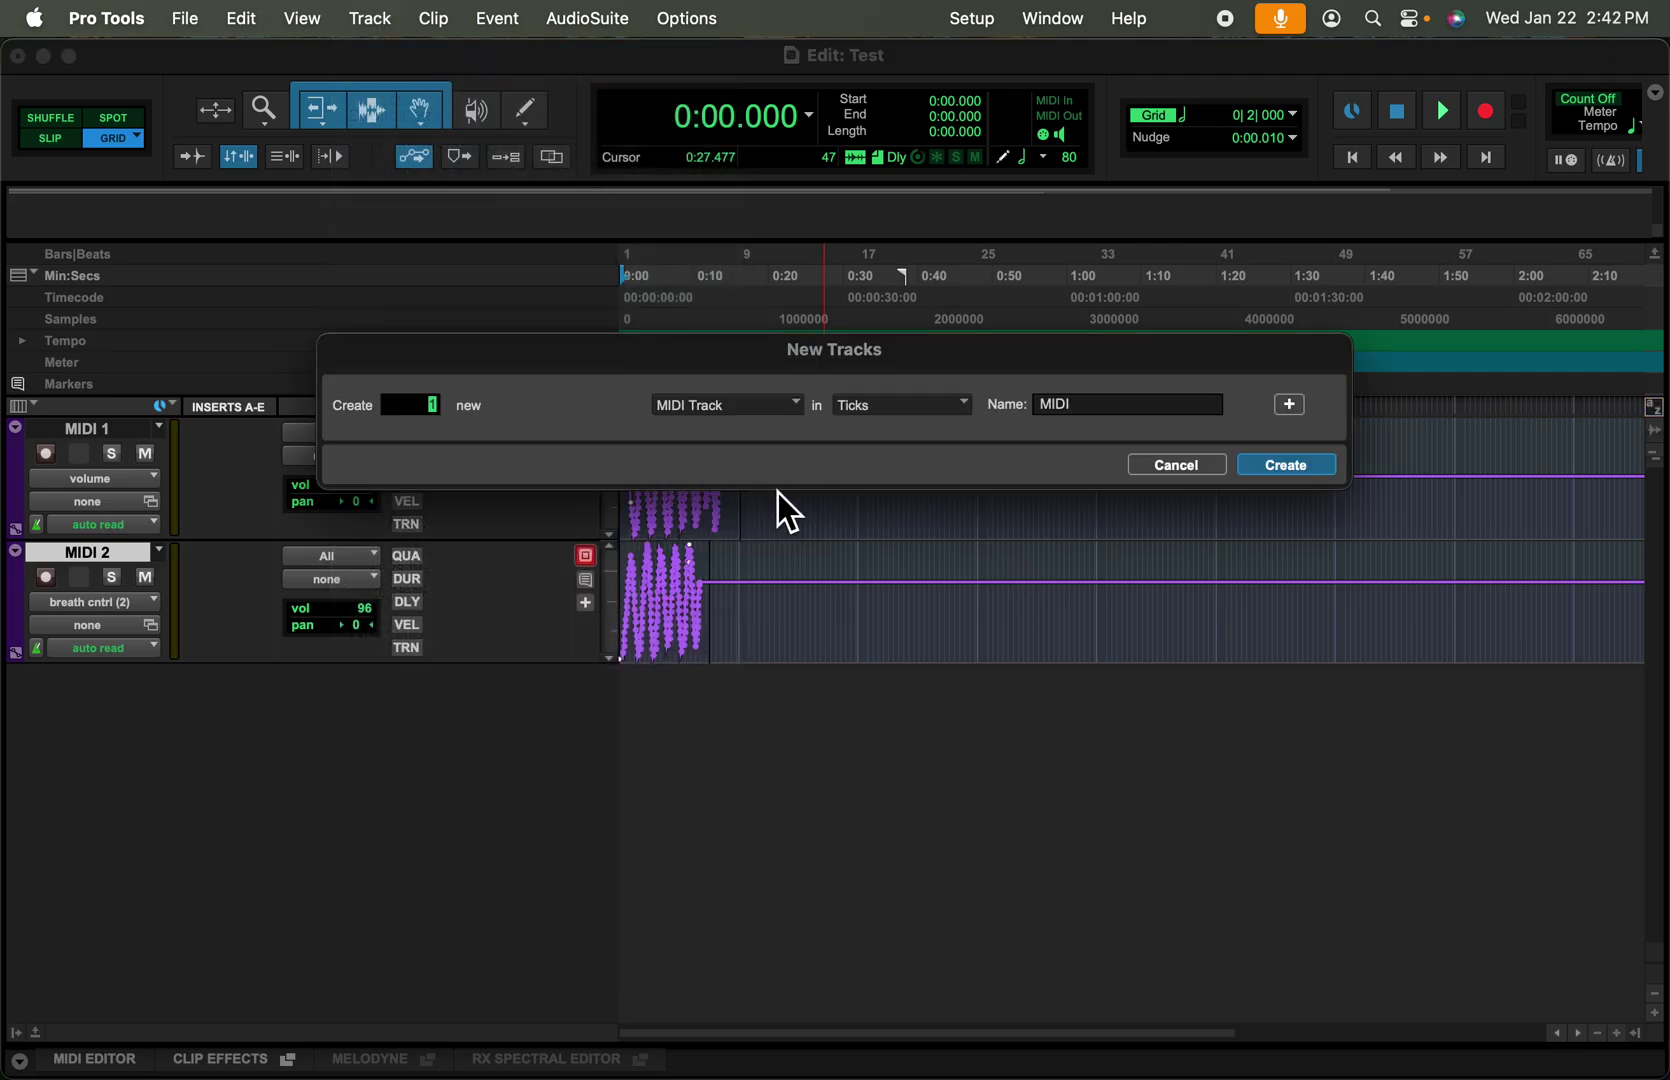
{"action": "left_click", "coordinate": [1275, 470]}
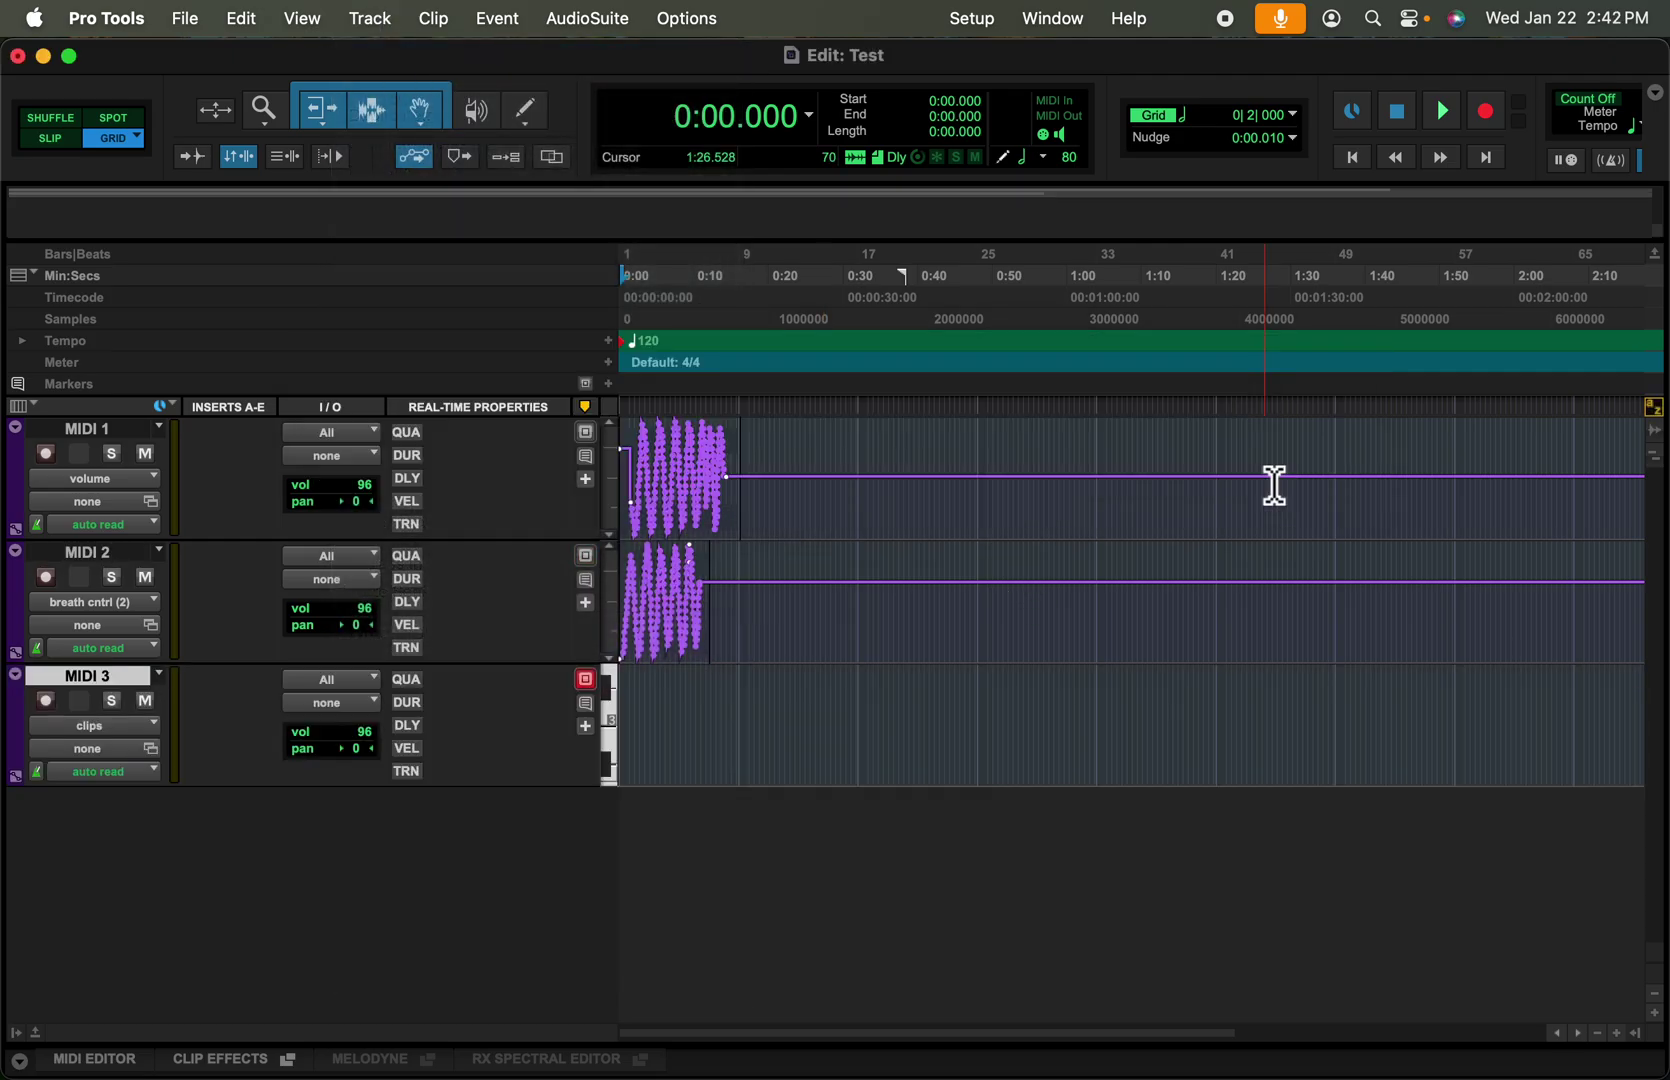
Show the controllers submenu of MIDI 3's track view selector
{"action": "left_click", "coordinate": [156, 735]}
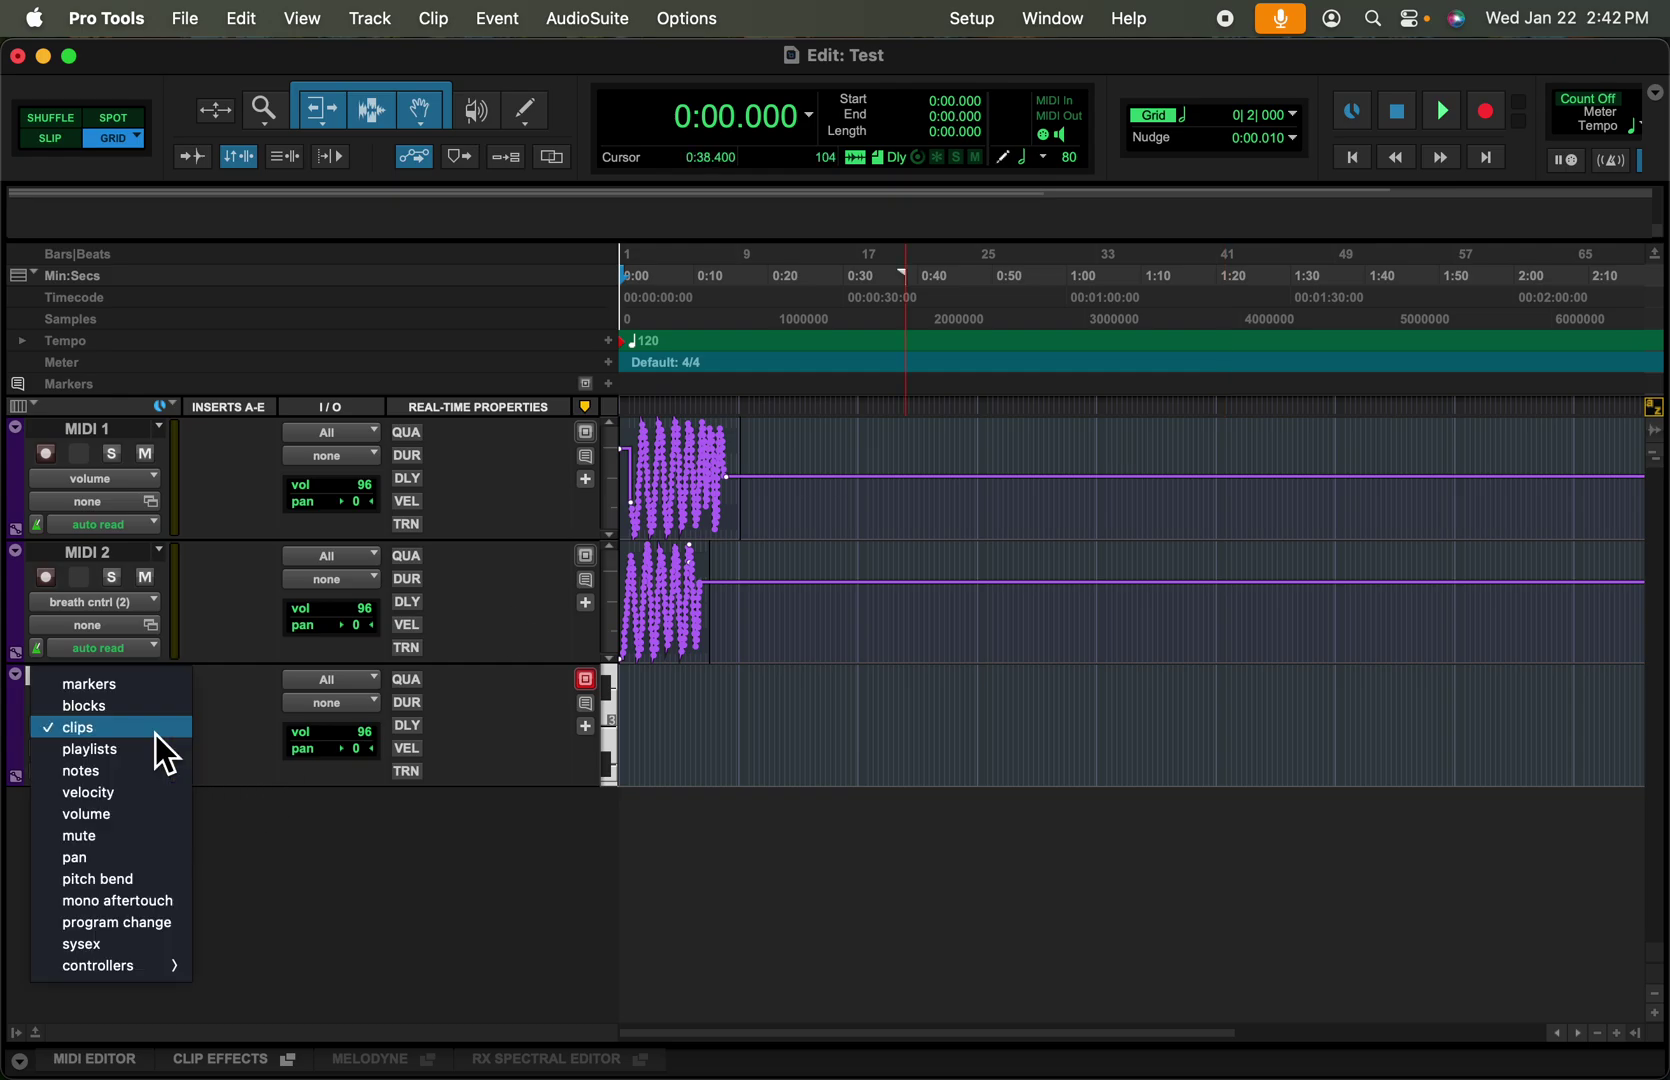
{"action": "mouse_move", "coordinate": [153, 964]}
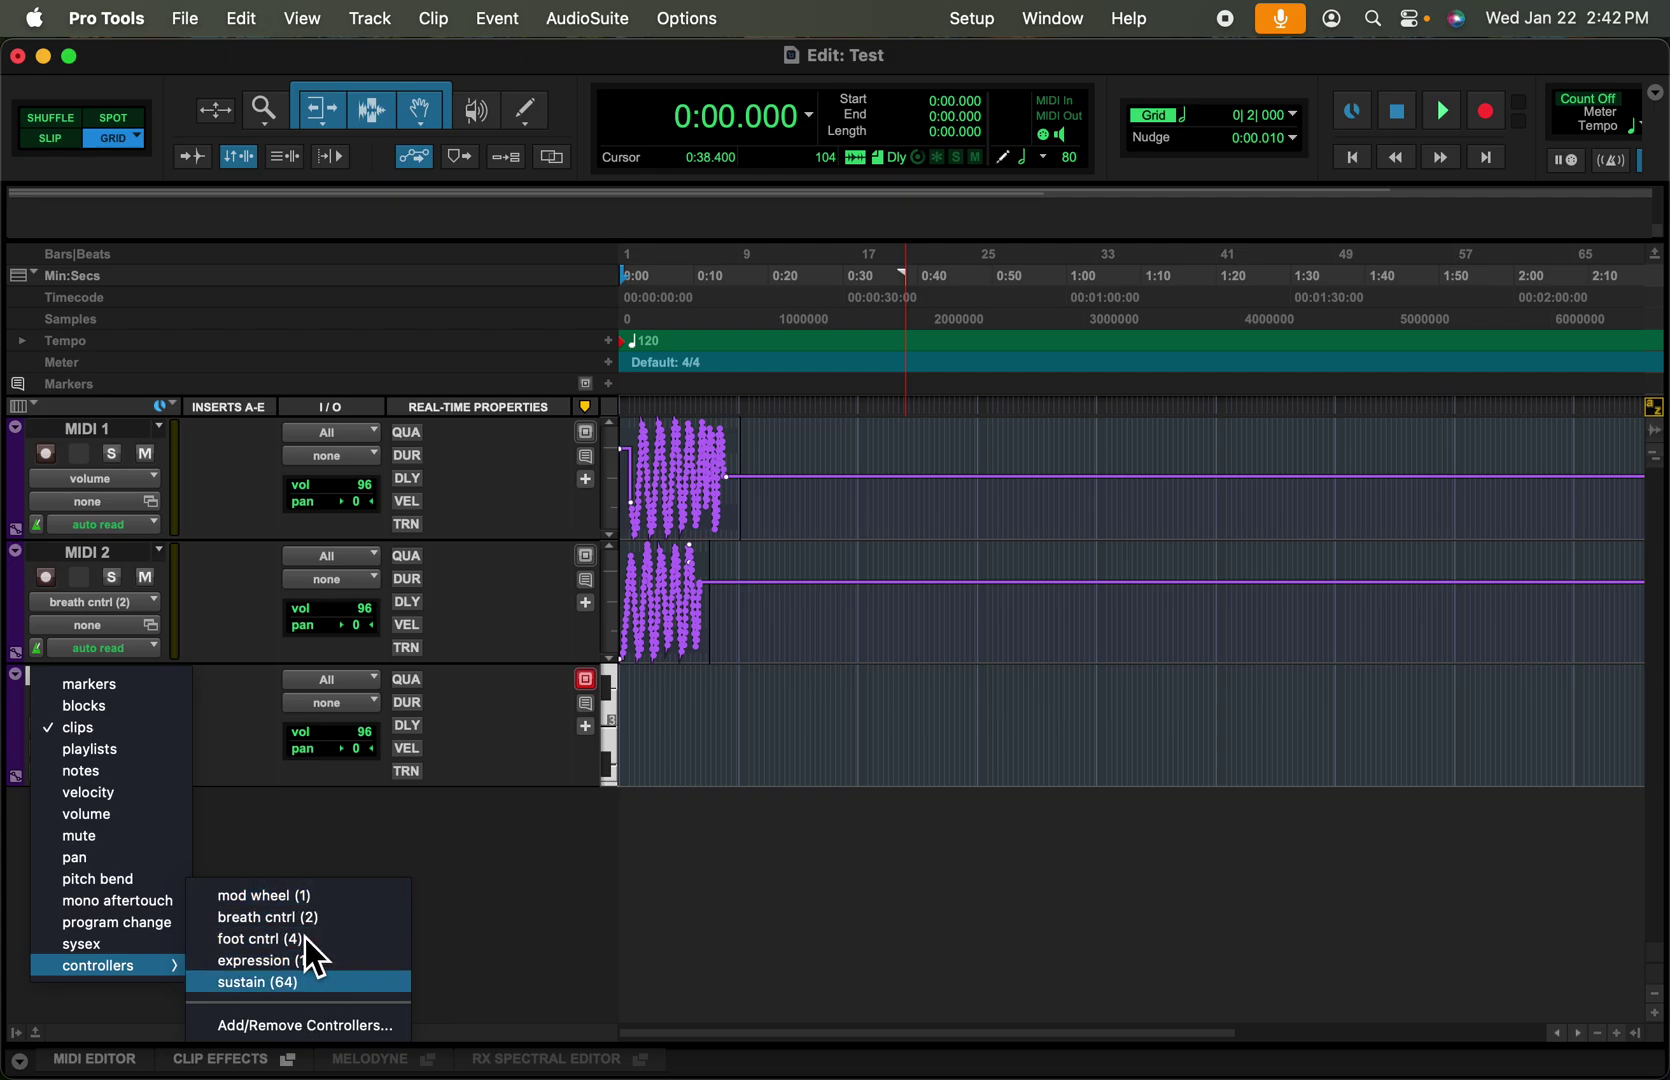
Open Add/Remove Controllers and browse ranges 33-63, 64-101, 102-119, ending on 1-31
{"action": "left_click", "coordinate": [321, 1029]}
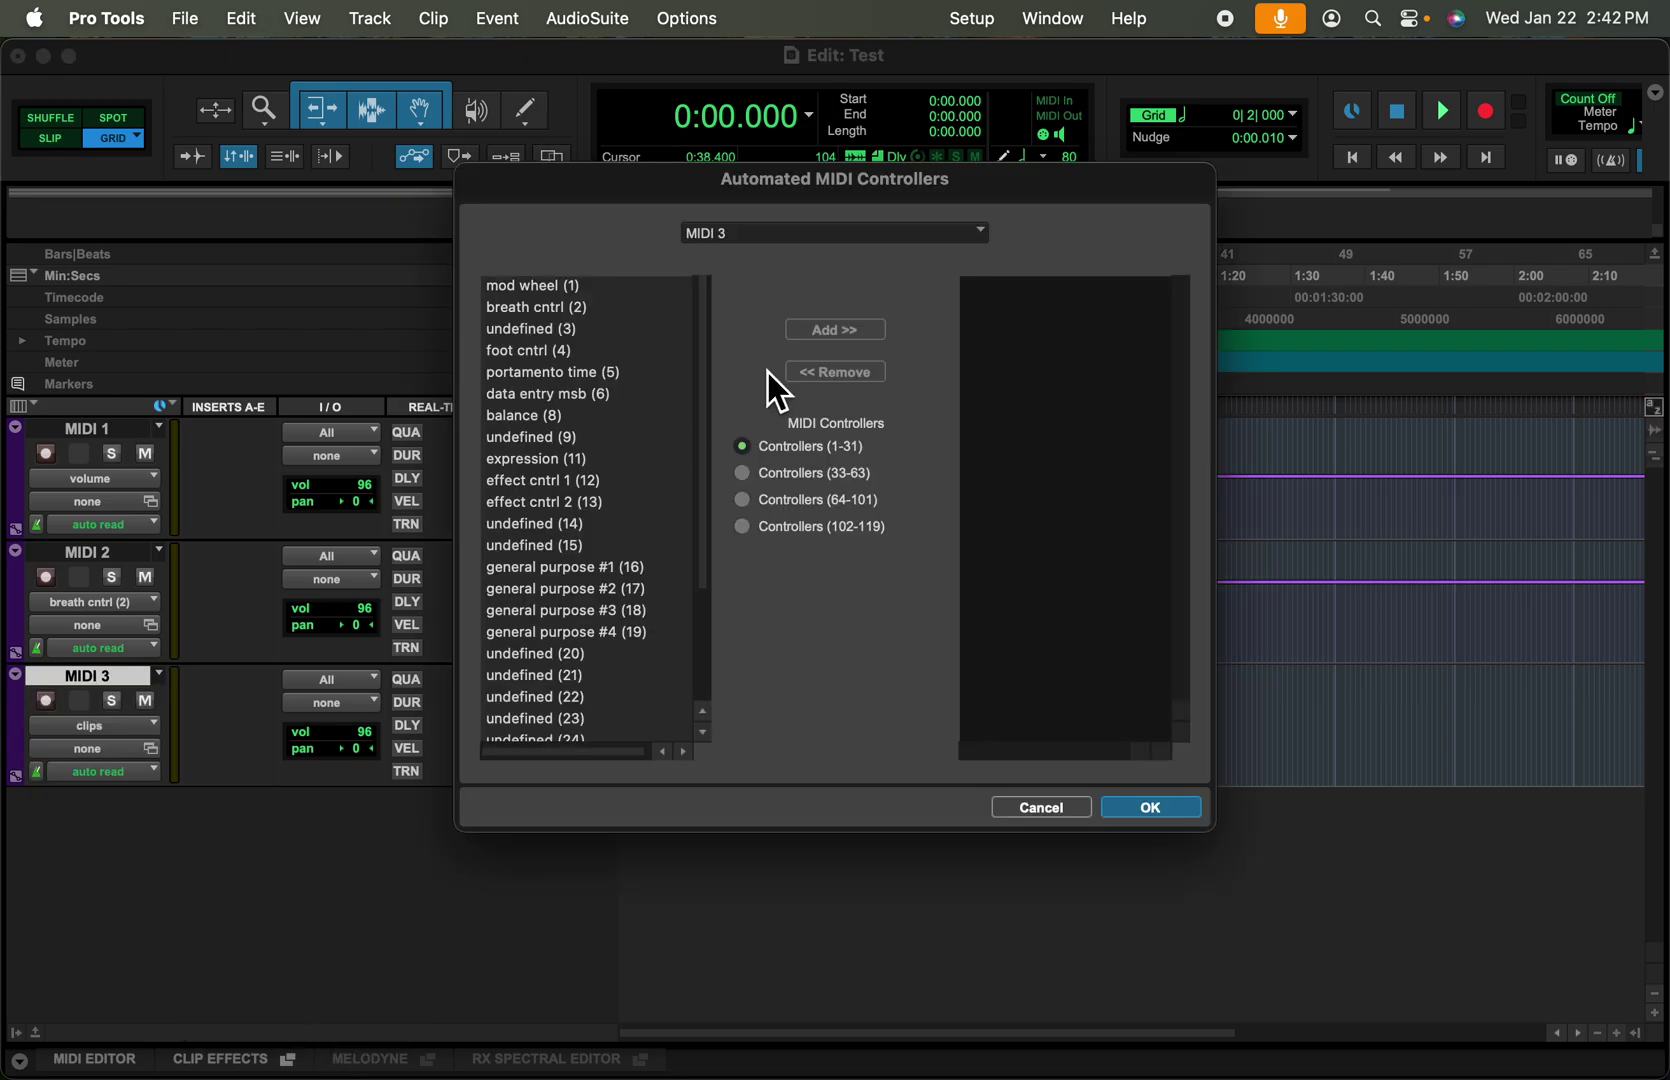
{"action": "left_click", "coordinate": [752, 476]}
{"action": "left_click", "coordinate": [751, 501]}
{"action": "left_click", "coordinate": [750, 536]}
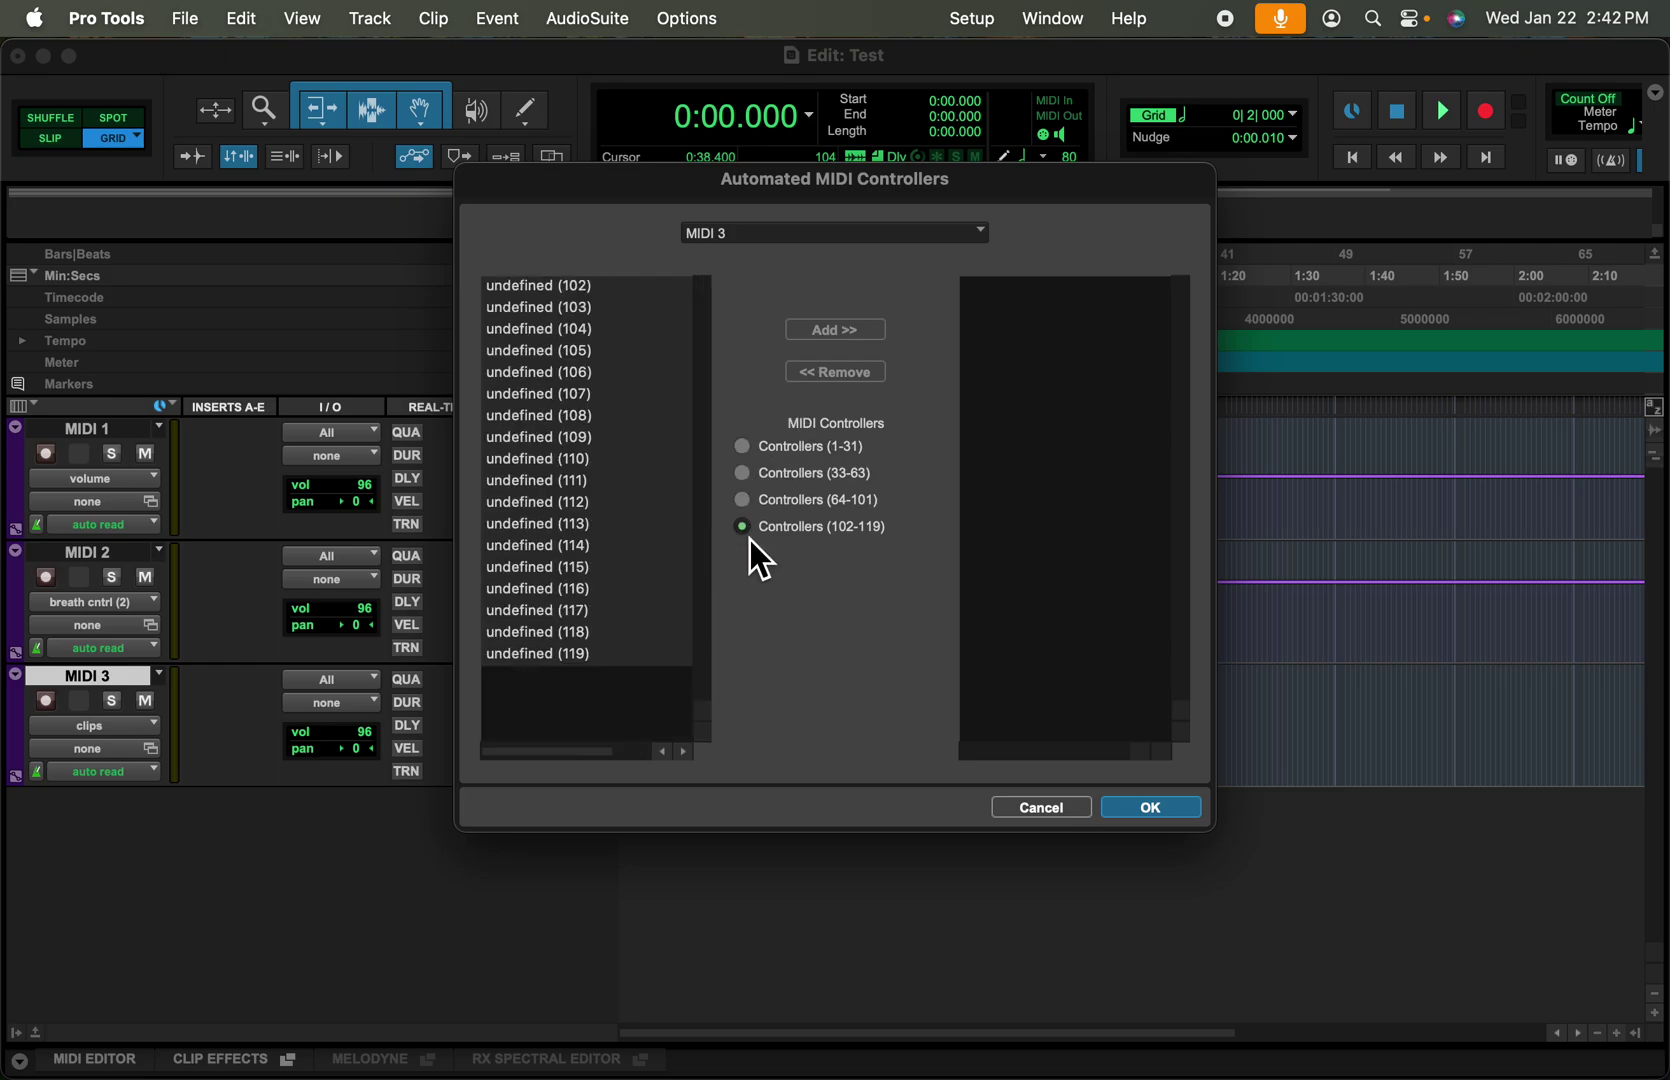
{"action": "left_click", "coordinate": [750, 452]}
{"action": "left_click", "coordinate": [750, 476]}
{"action": "left_click", "coordinate": [750, 501]}
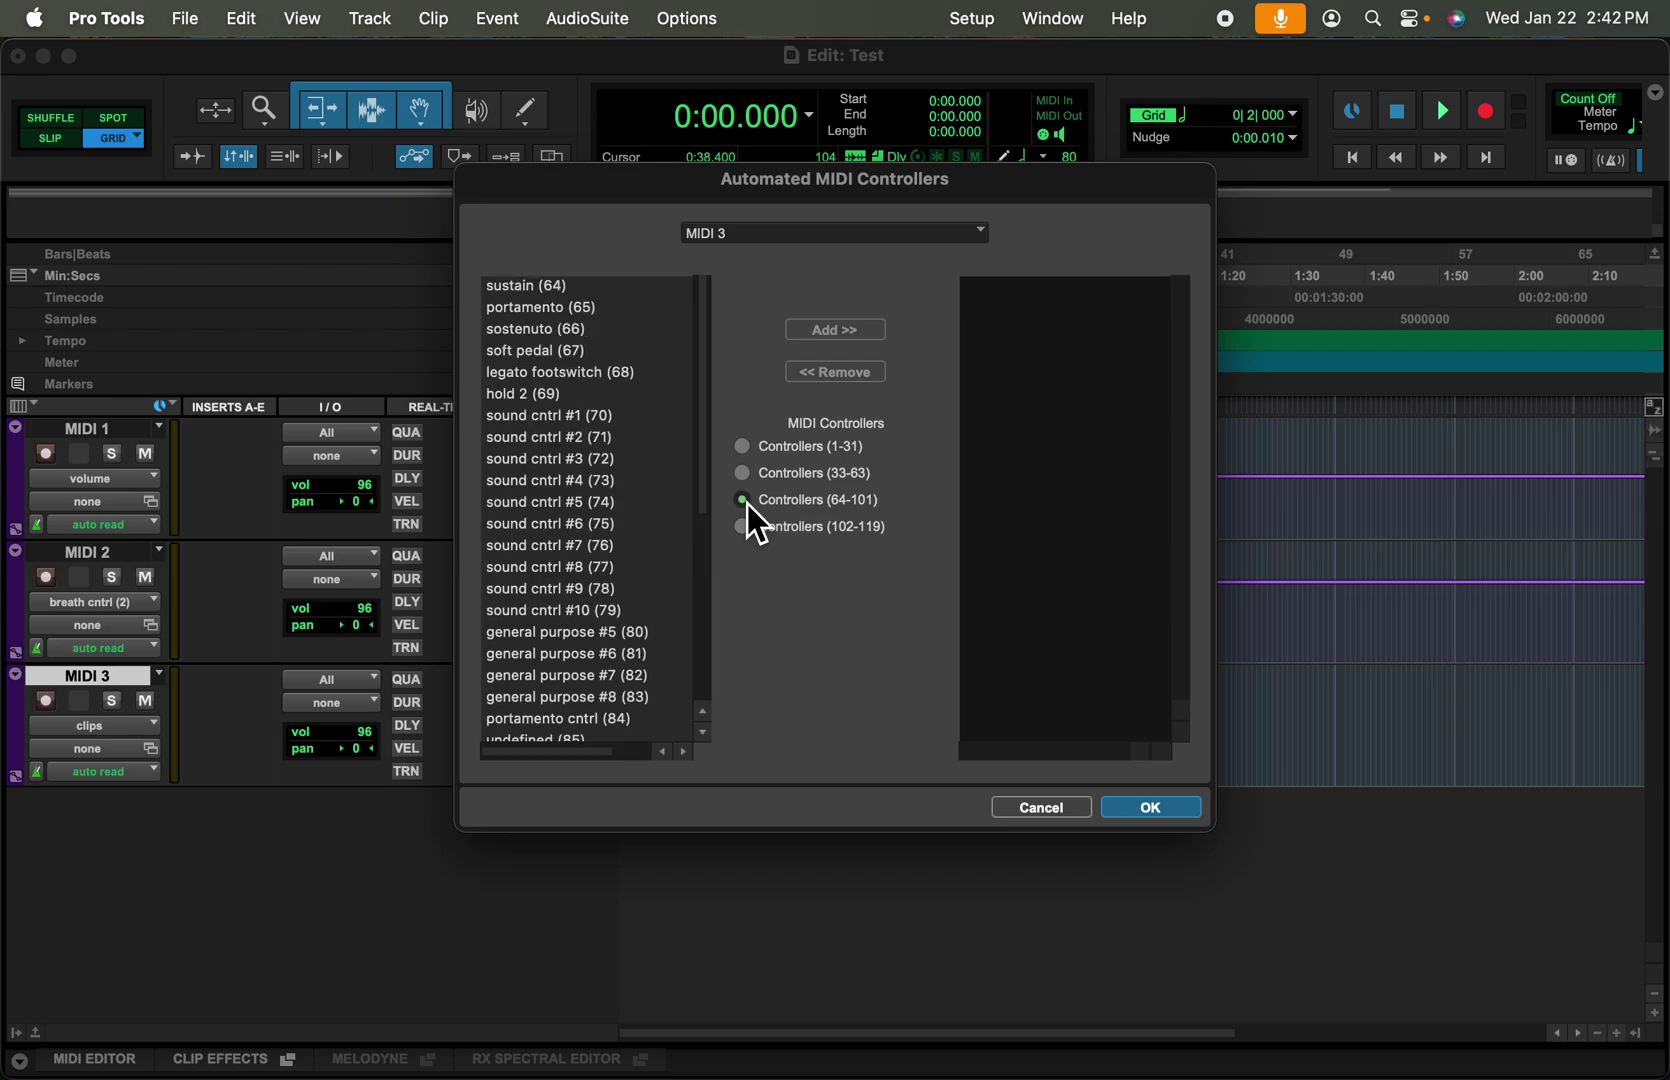
{"action": "left_click", "coordinate": [748, 534]}
{"action": "left_click", "coordinate": [752, 449]}
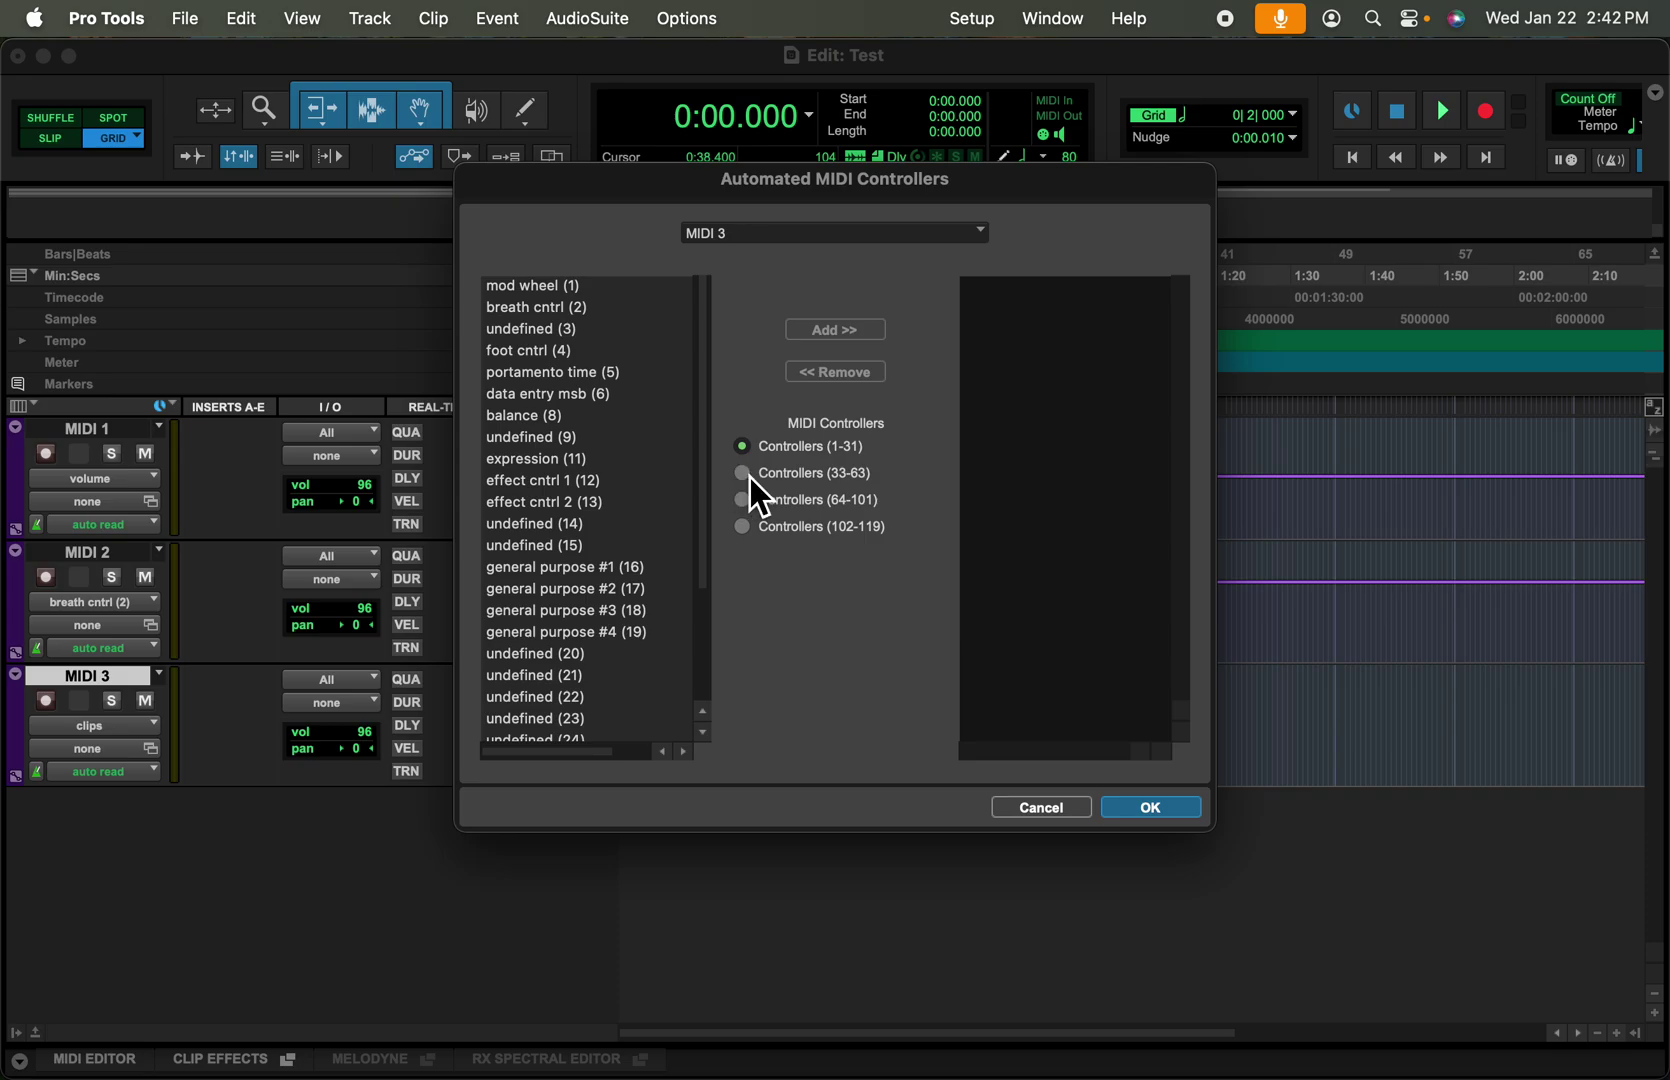
{"action": "left_click", "coordinate": [750, 476]}
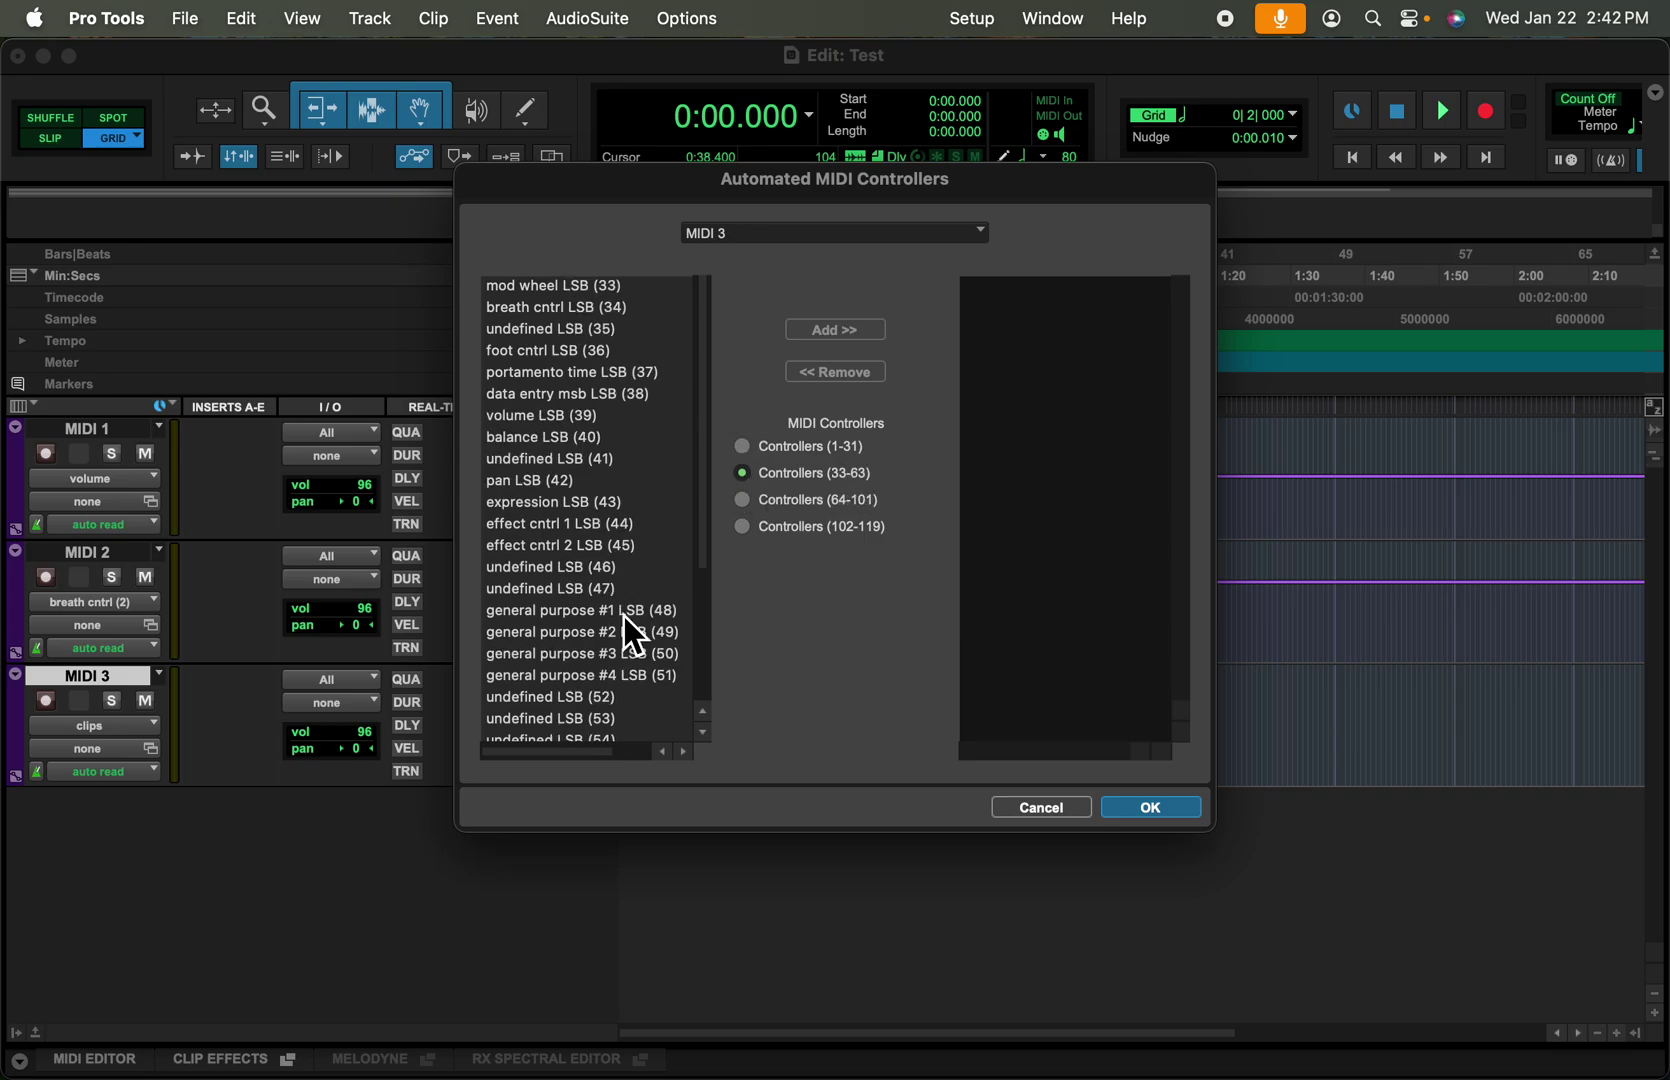
{"action": "left_click", "coordinate": [750, 501]}
{"action": "left_click", "coordinate": [750, 524]}
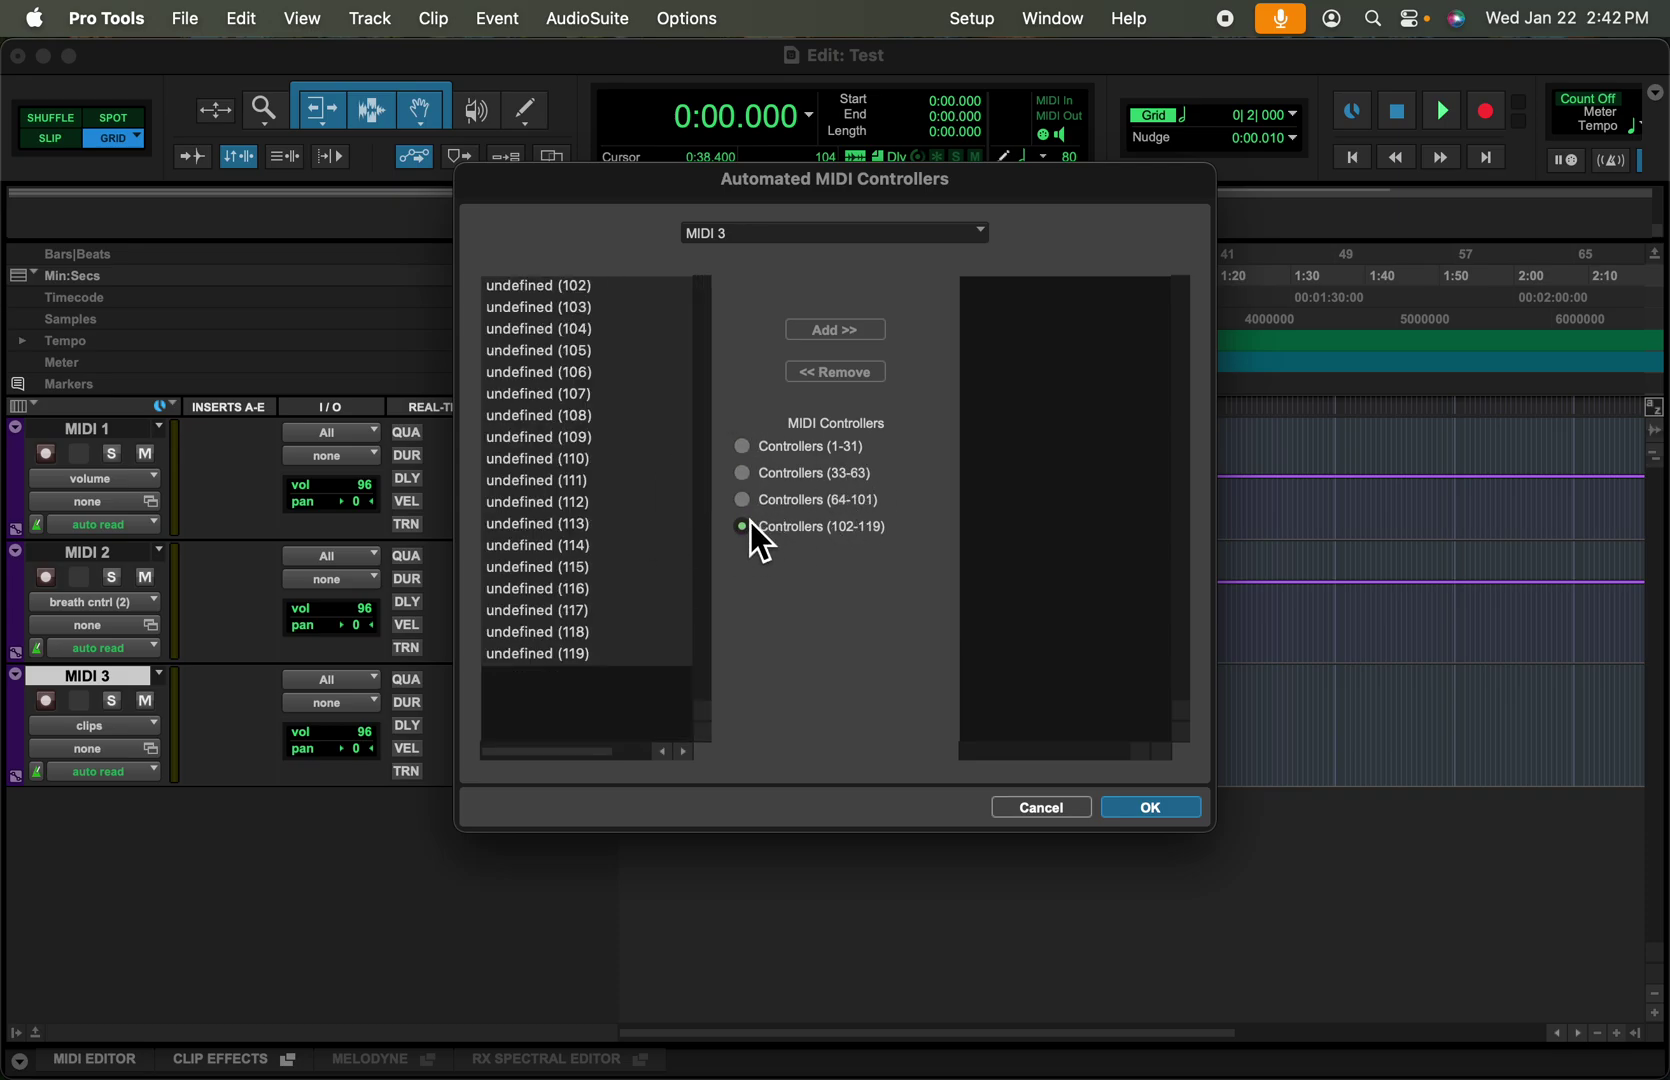
{"action": "left_click", "coordinate": [745, 447]}
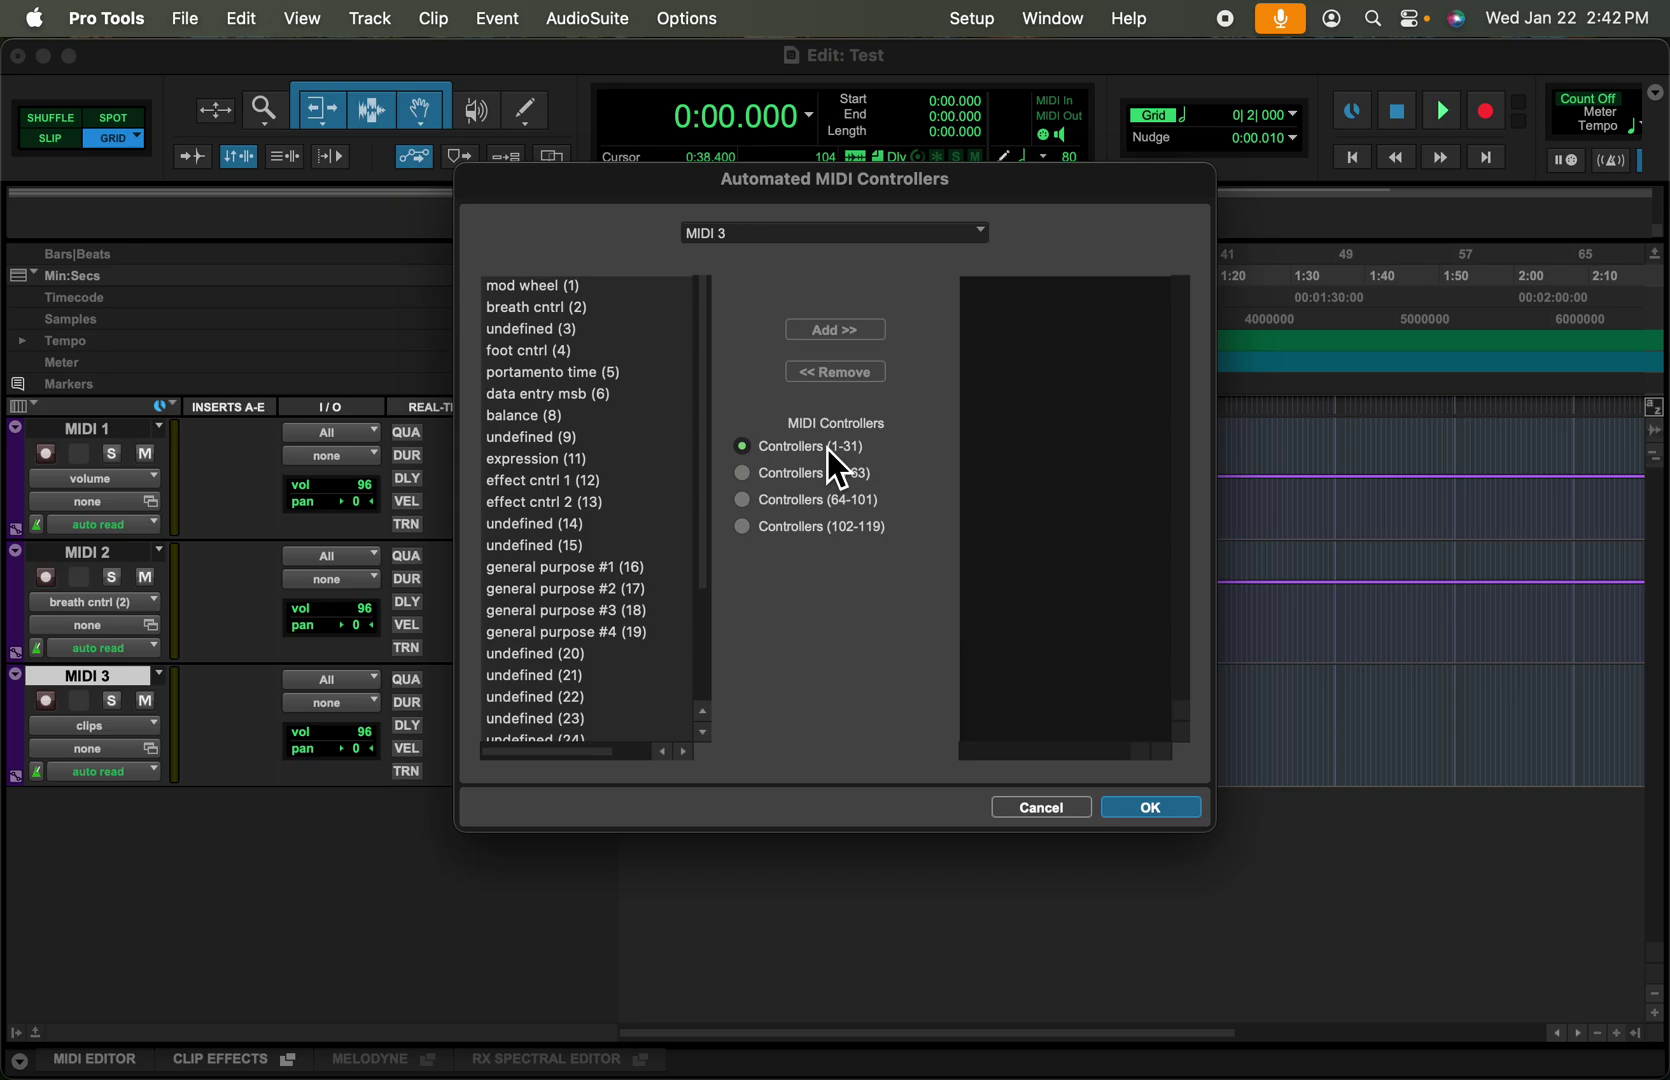
Add undefined (21) to MIDI 3's automated controllers and confirm with OK
{"action": "left_click", "coordinate": [587, 635]}
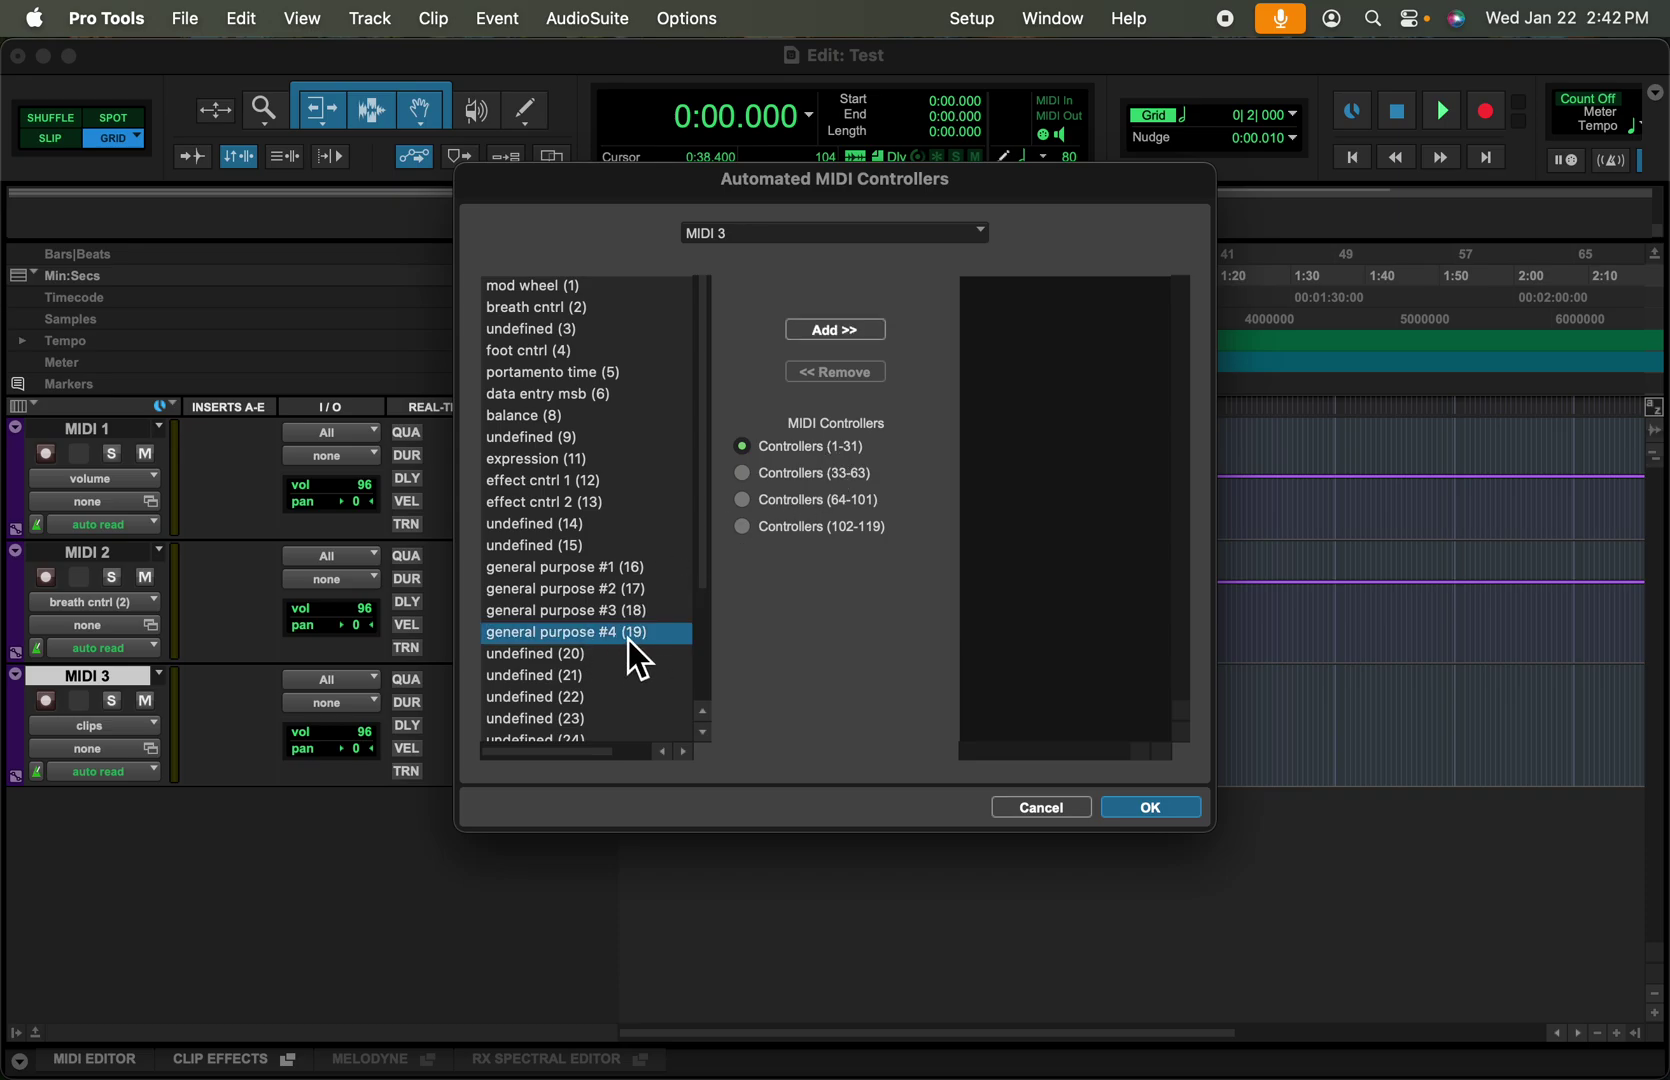
{"action": "left_click", "coordinate": [583, 677]}
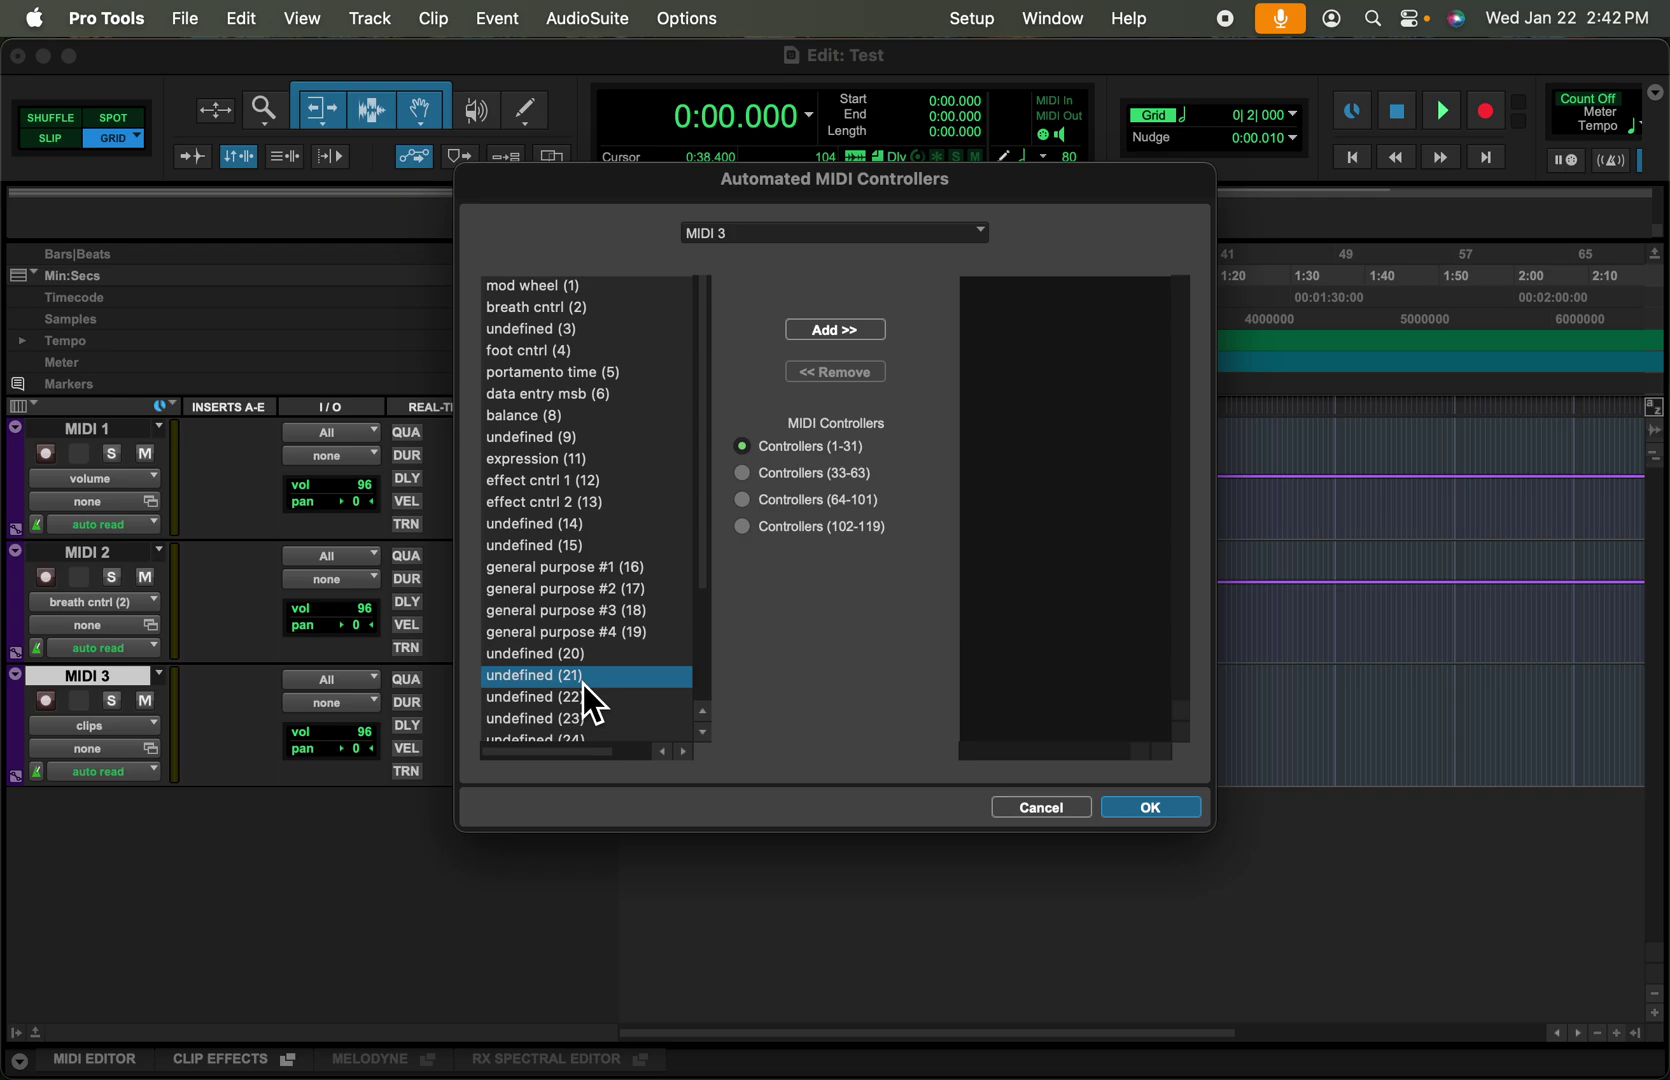
{"action": "left_click", "coordinate": [844, 333]}
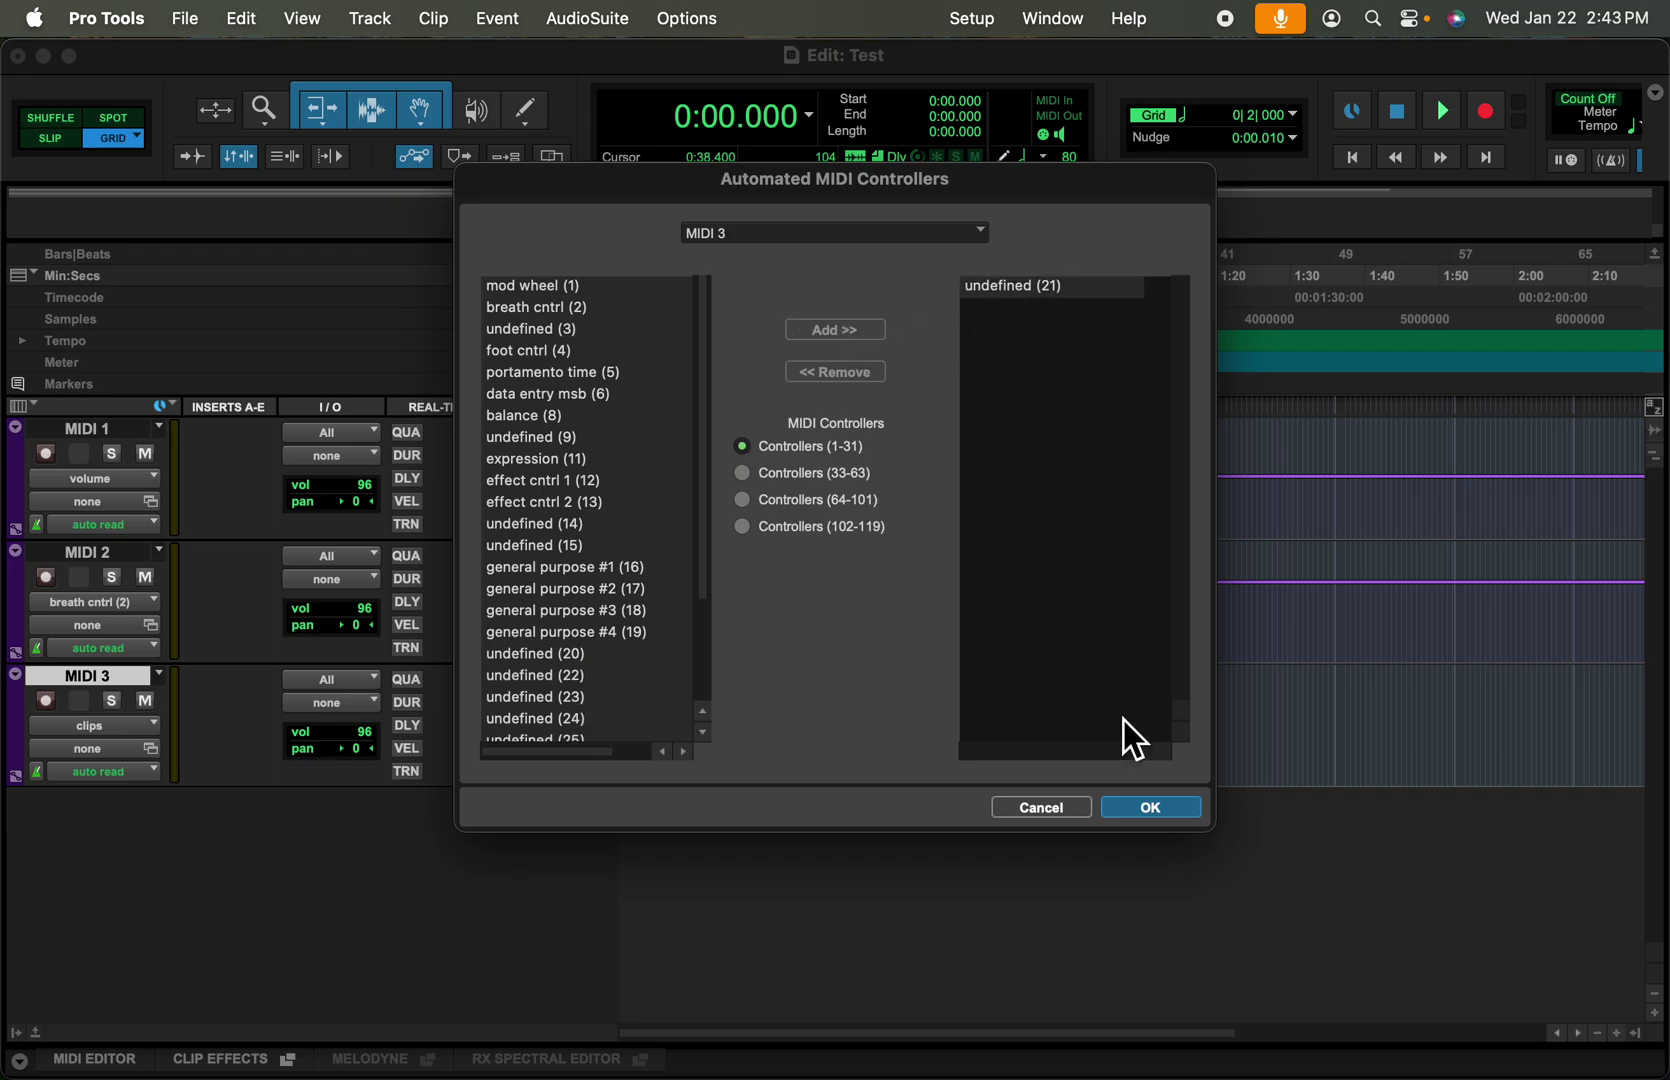
{"action": "left_click", "coordinate": [1142, 809]}
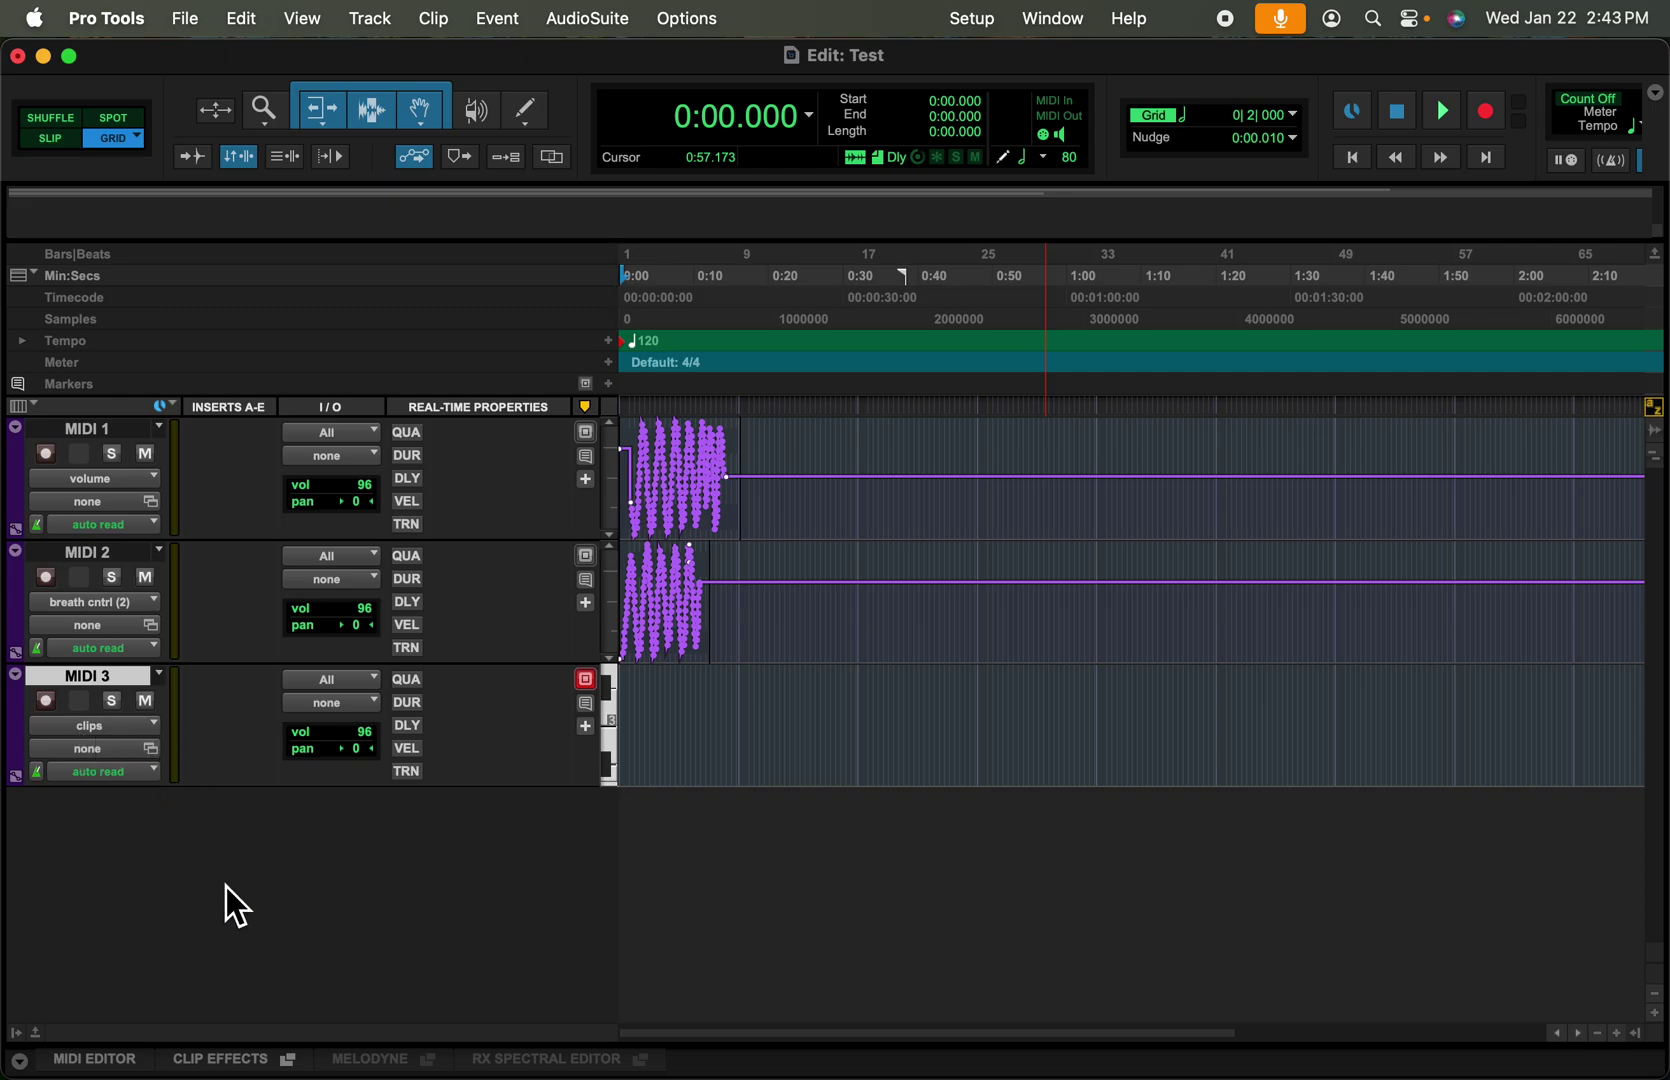
Set MIDI 3's track view to the undefined (21) controller lane
{"action": "left_click", "coordinate": [158, 730]}
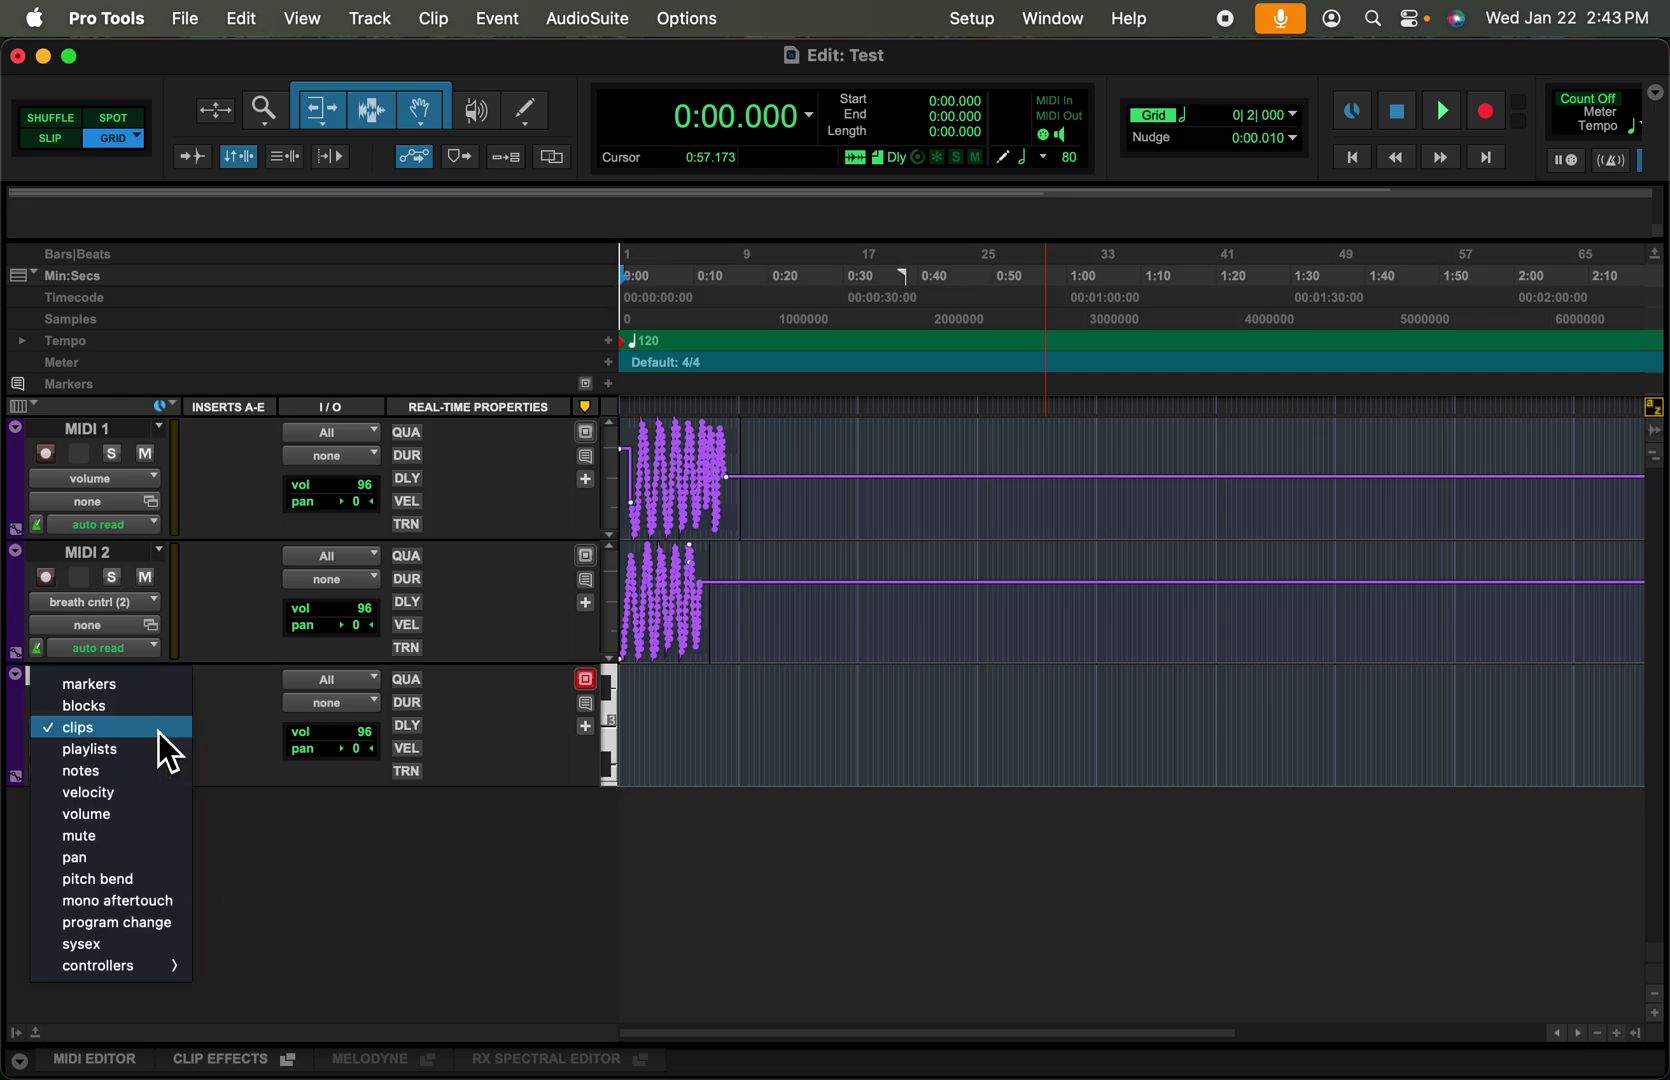
{"action": "mouse_move", "coordinate": [140, 965]}
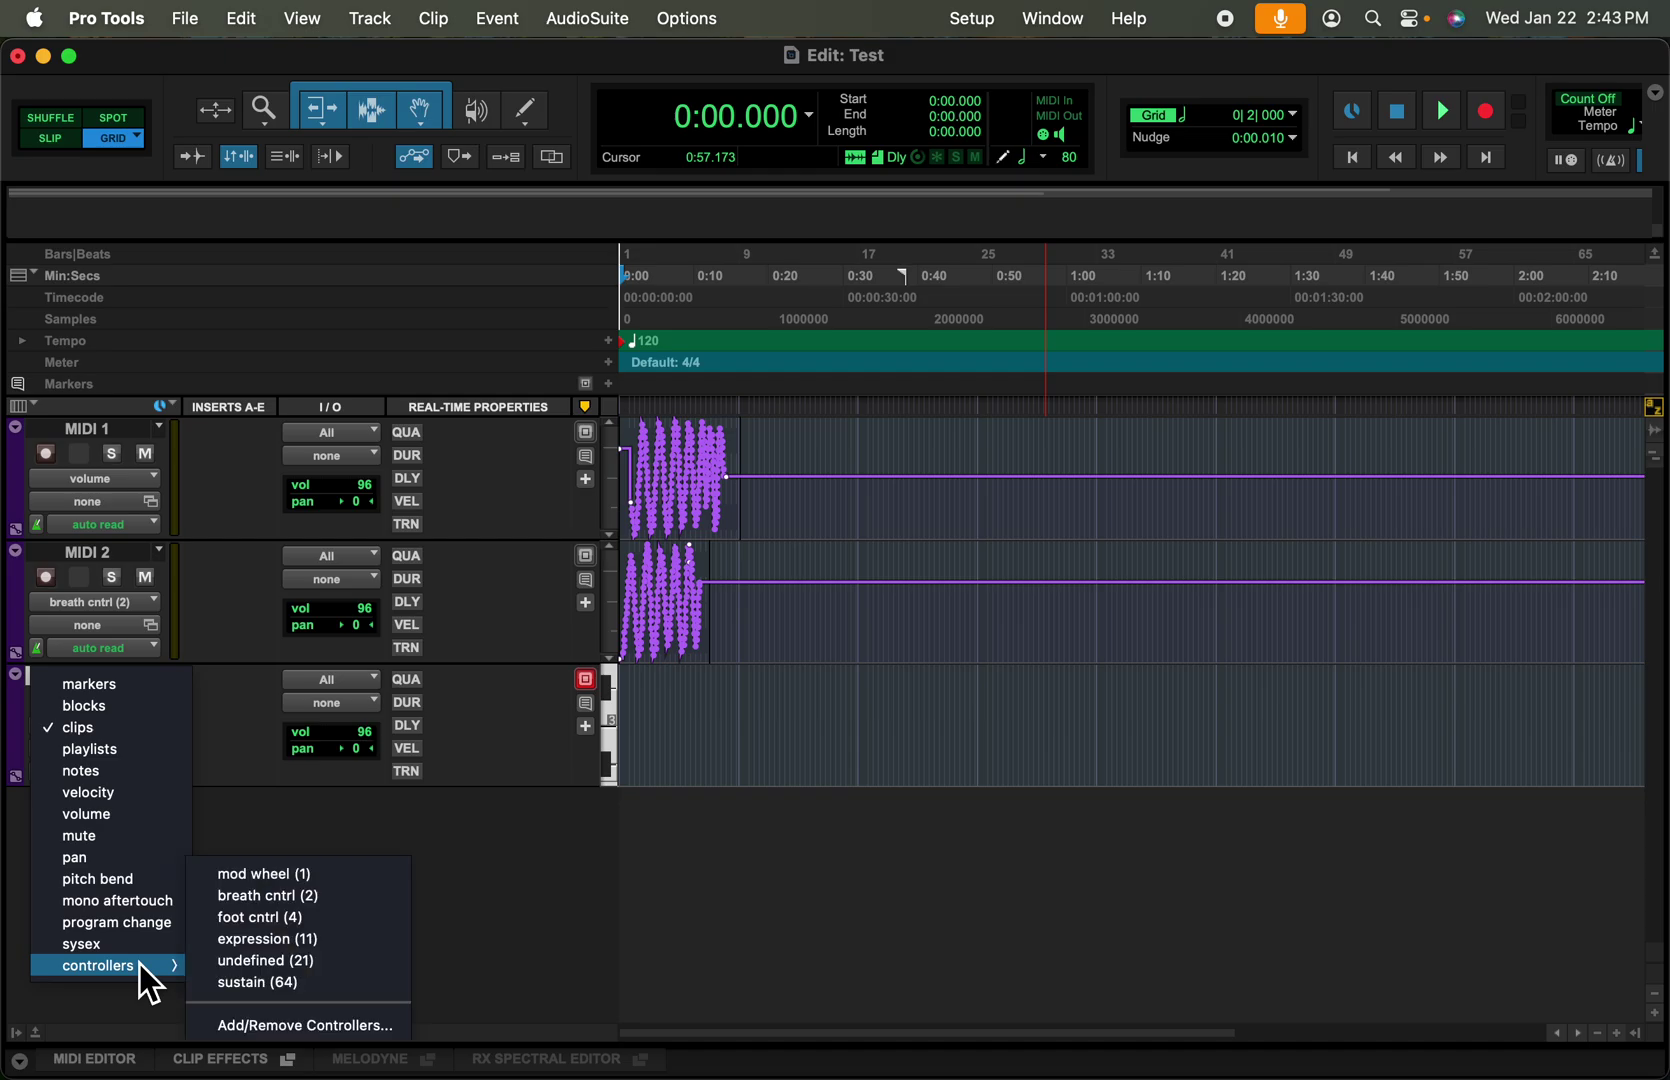
{"action": "left_click", "coordinate": [316, 963]}
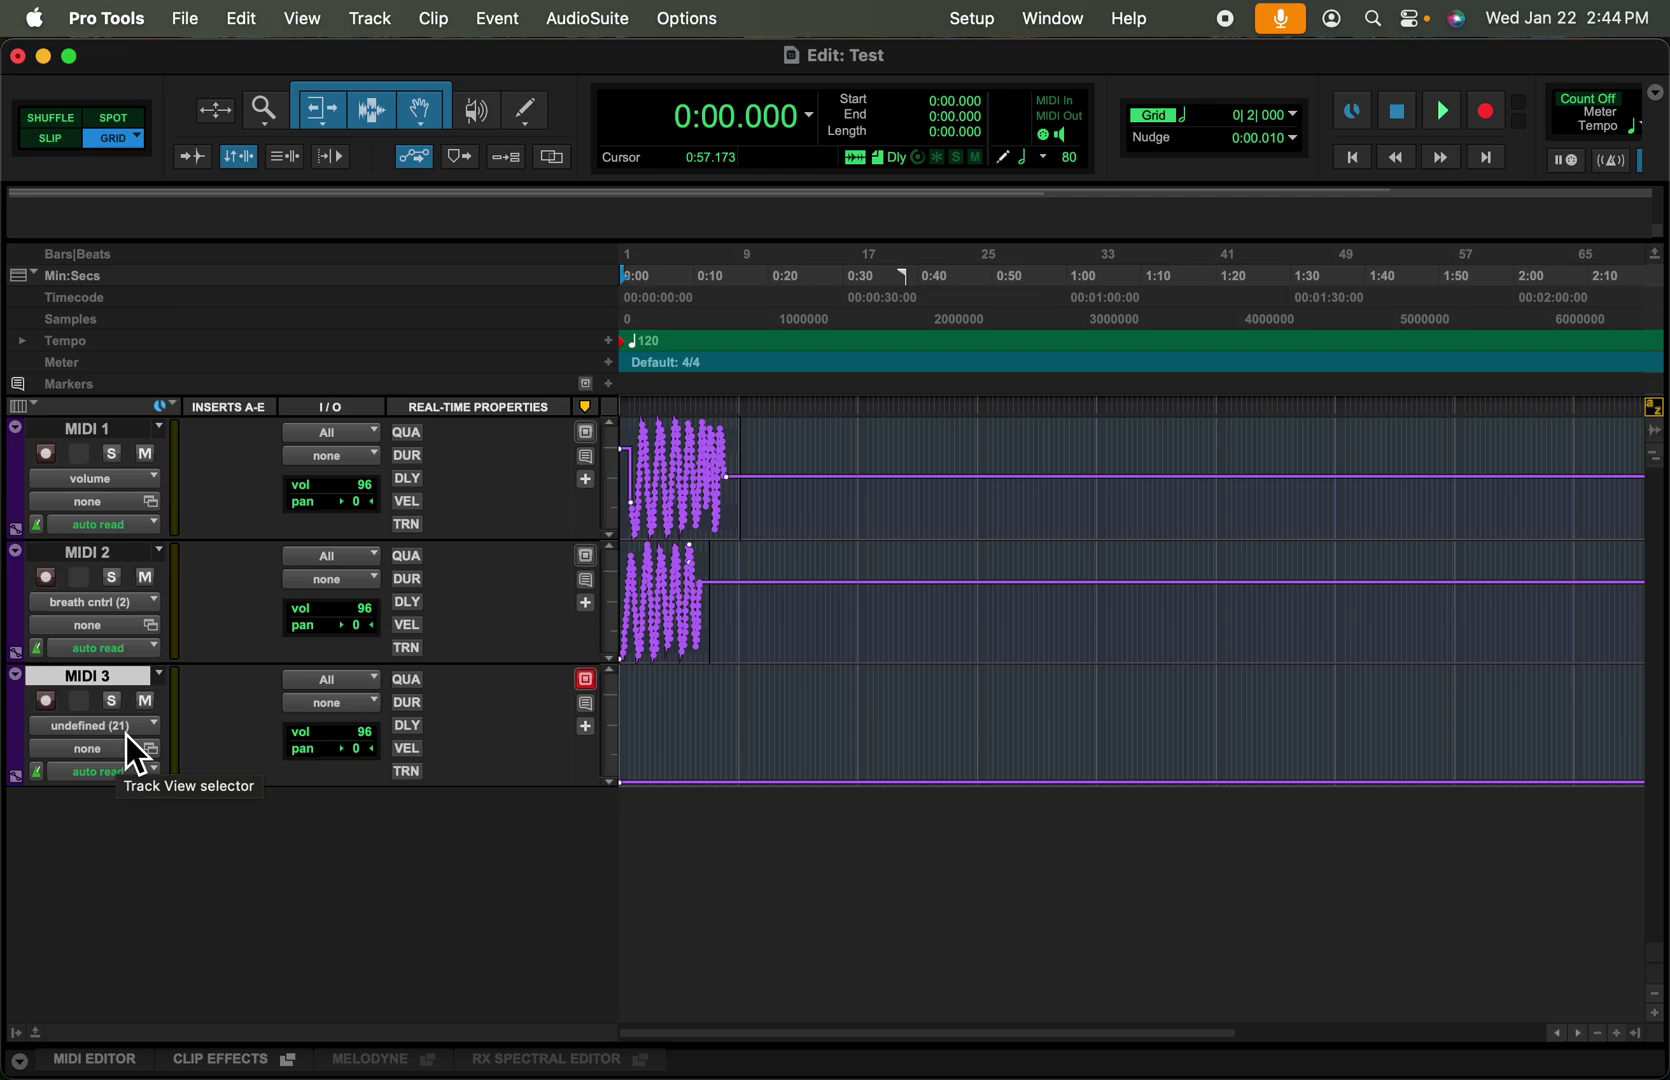
Arm MIDI 3 and record about 9 seconds of CC 21 automation from the session start
{"action": "left_click", "coordinate": [52, 710]}
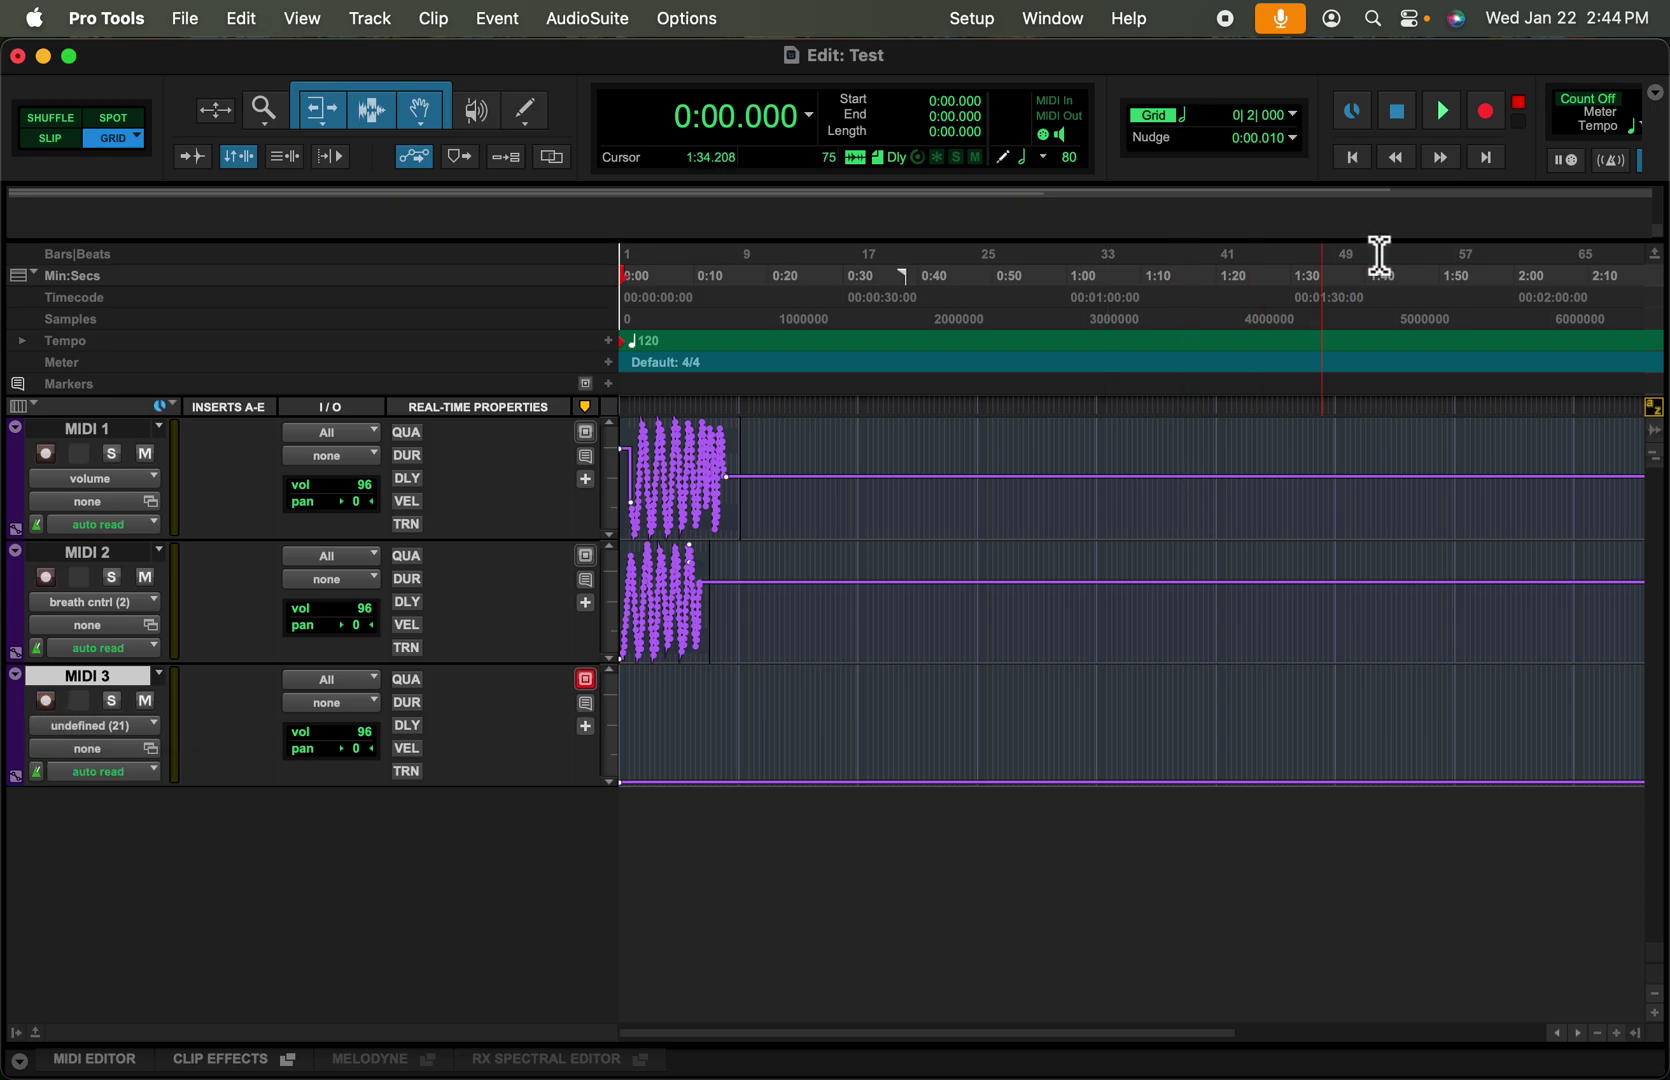
{"action": "left_click", "coordinate": [1487, 113]}
{"action": "left_click", "coordinate": [1485, 112]}
{"action": "left_click", "coordinate": [1446, 120]}
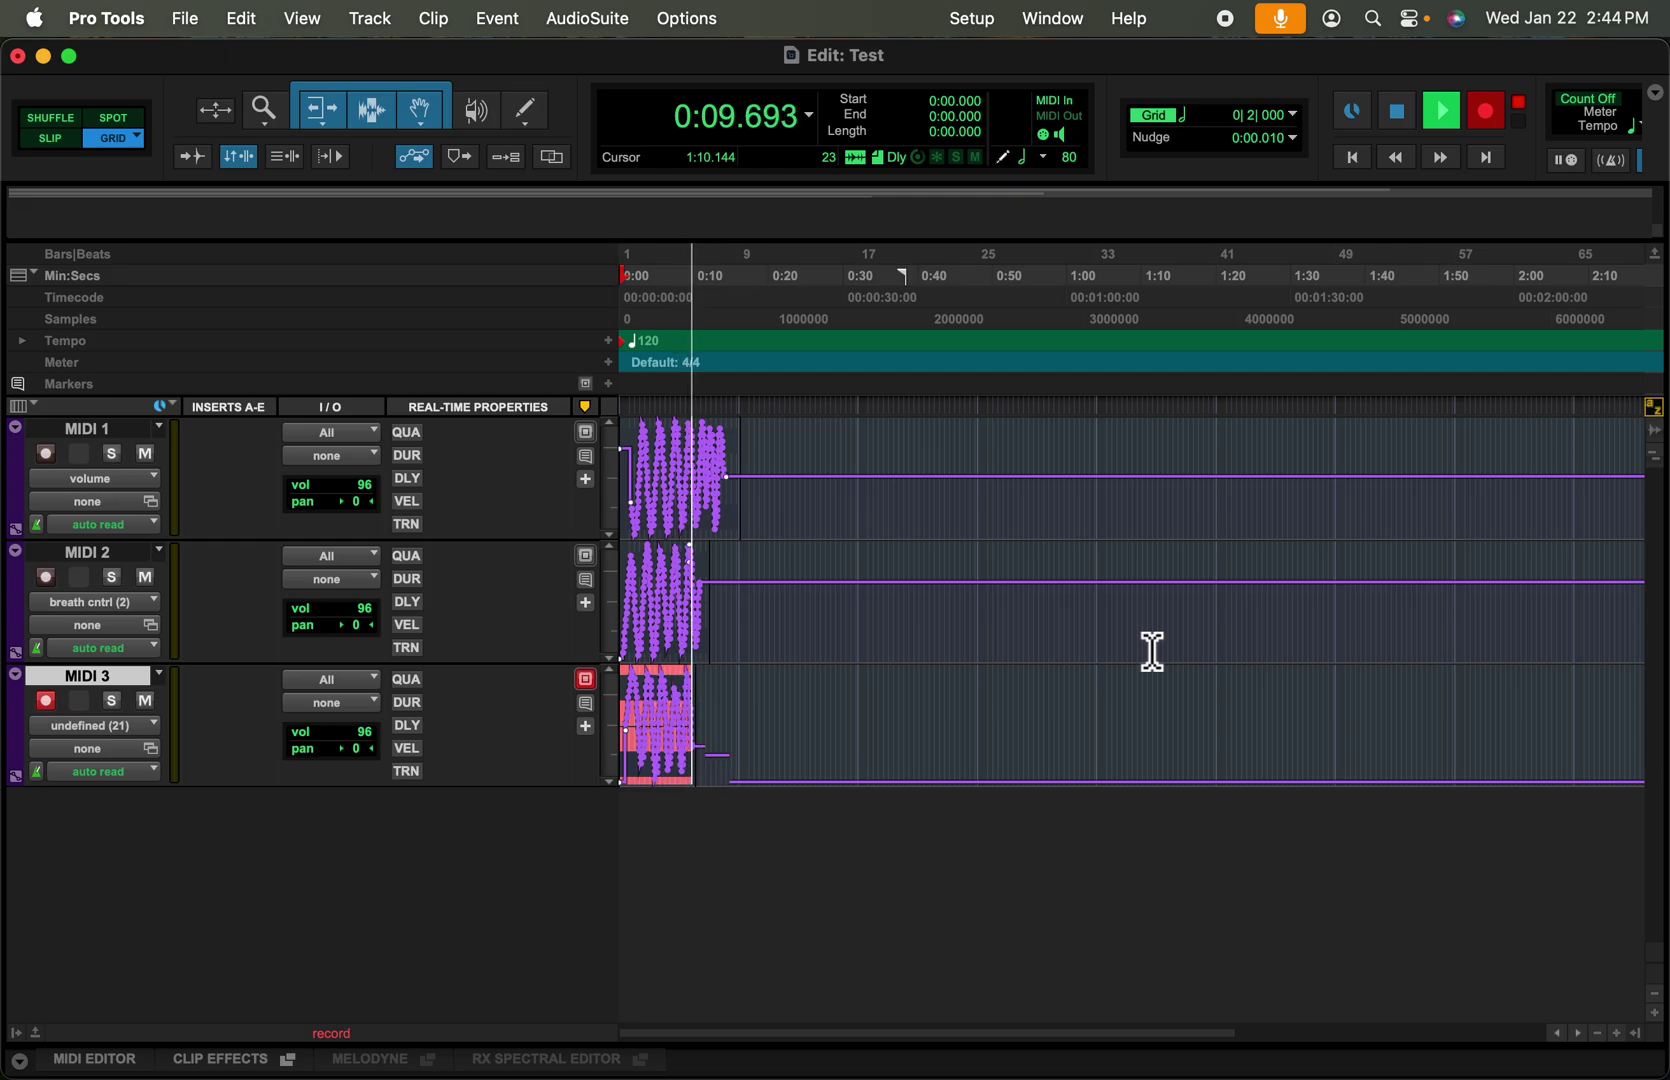
{"action": "left_click", "coordinate": [1408, 116]}
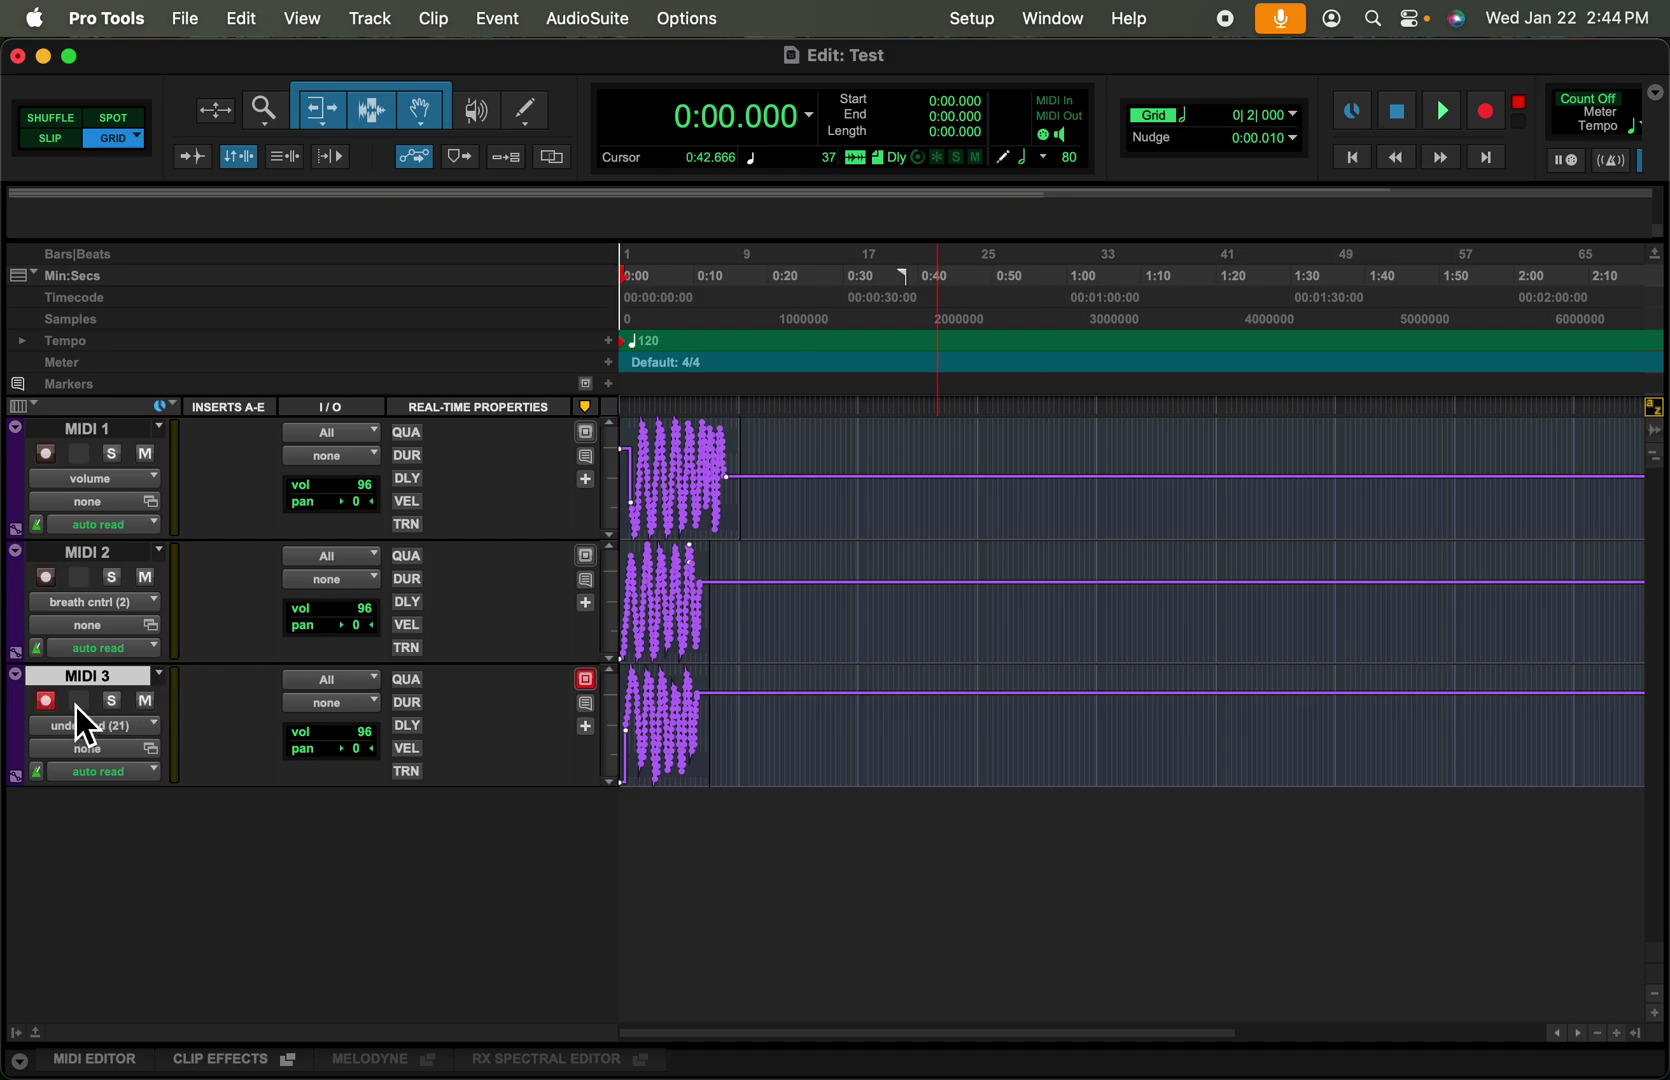
Turn off the MIDI 3 track's record-enable button
{"action": "left_click", "coordinate": [48, 702]}
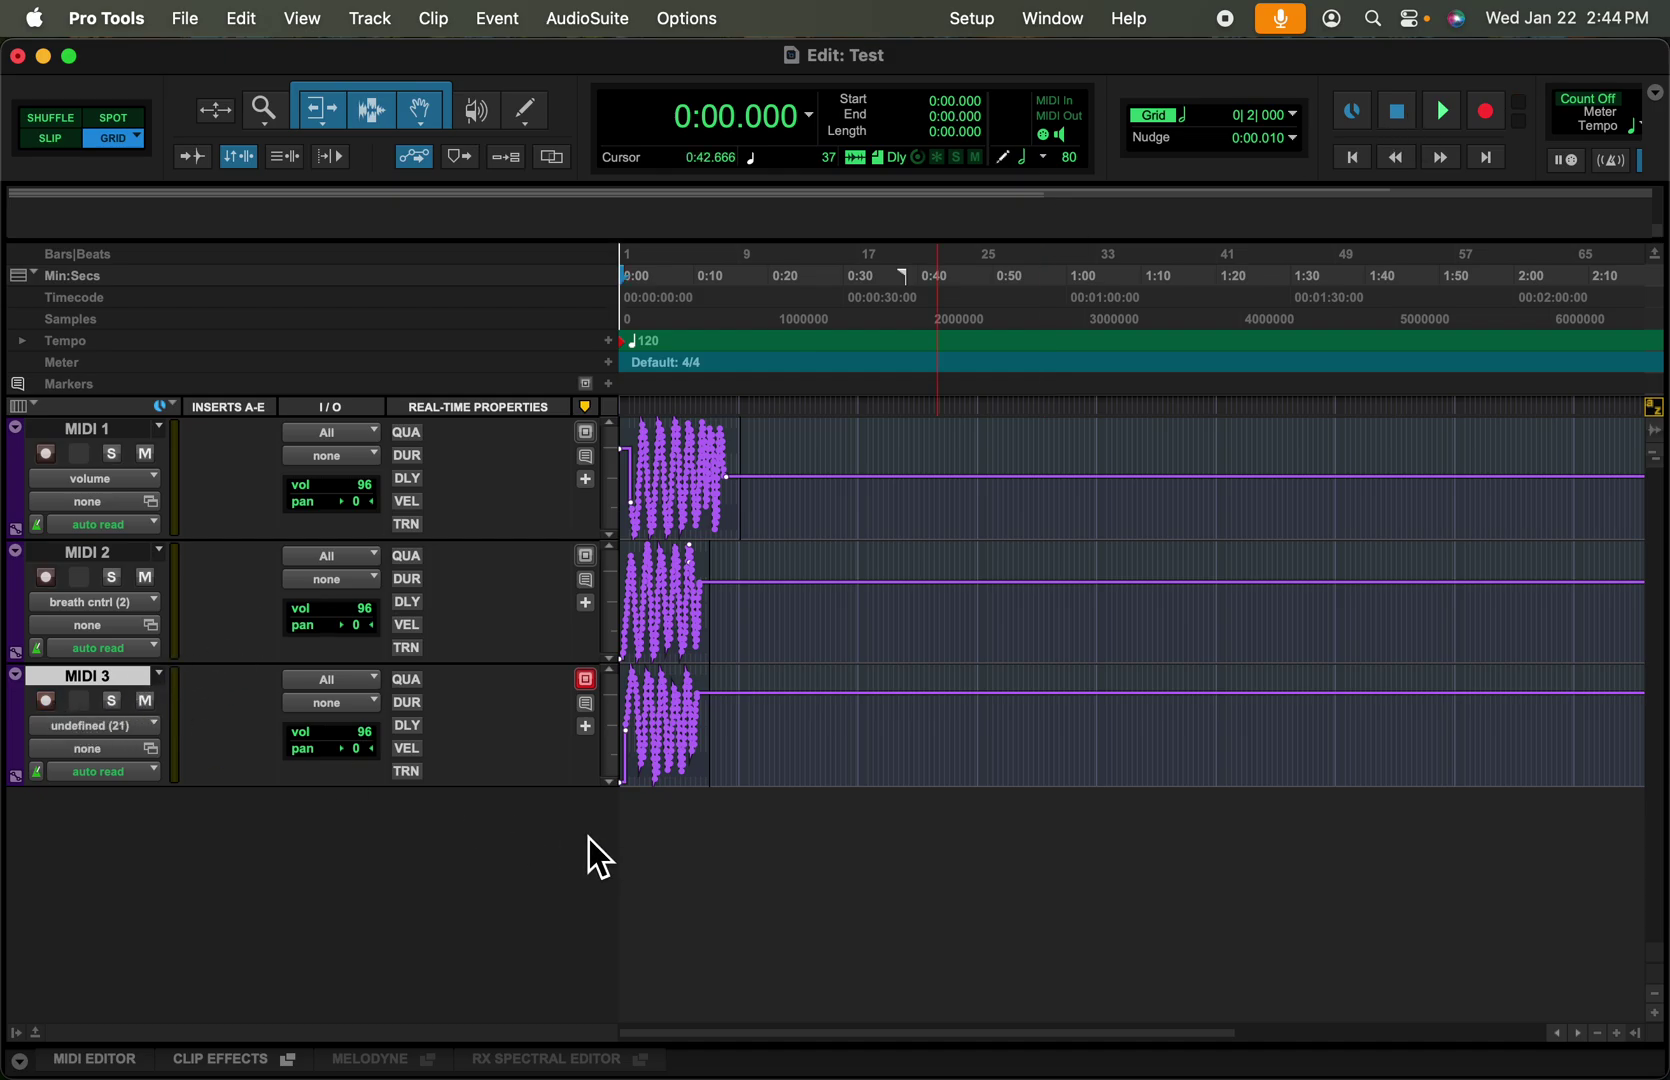